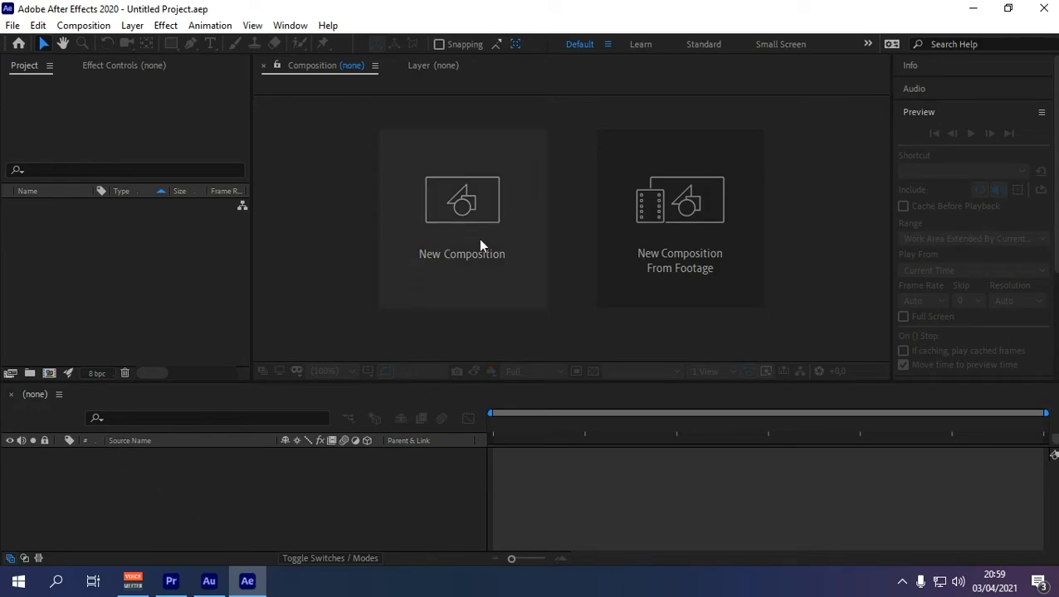
# Step: Create a 1920x1080, 50 fps, 5-second composition named 'Animation PopUp'
pyautogui.click(49, 373)
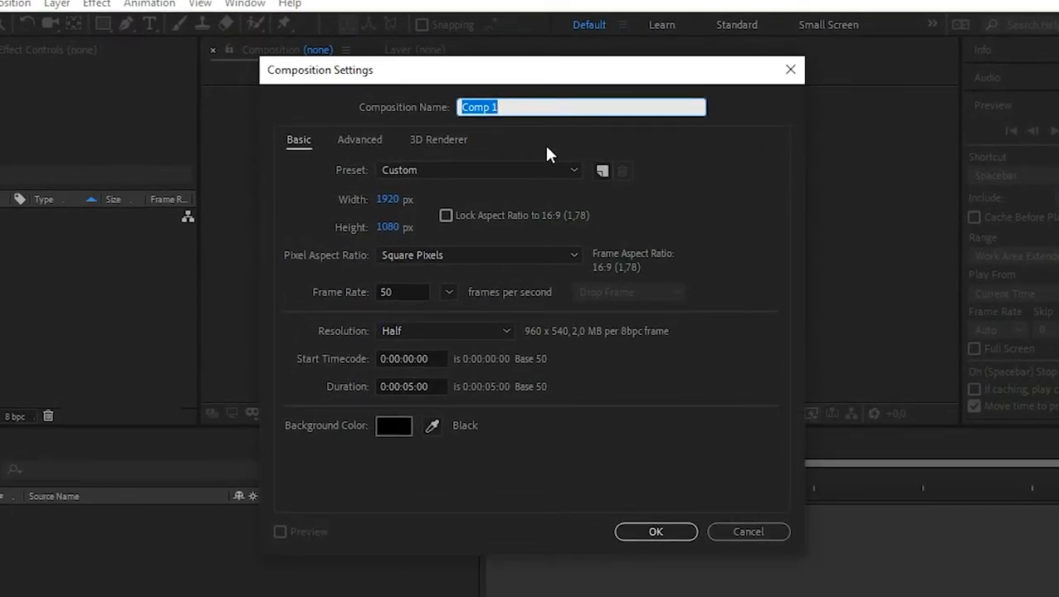
pyautogui.write('Animation PopUp')
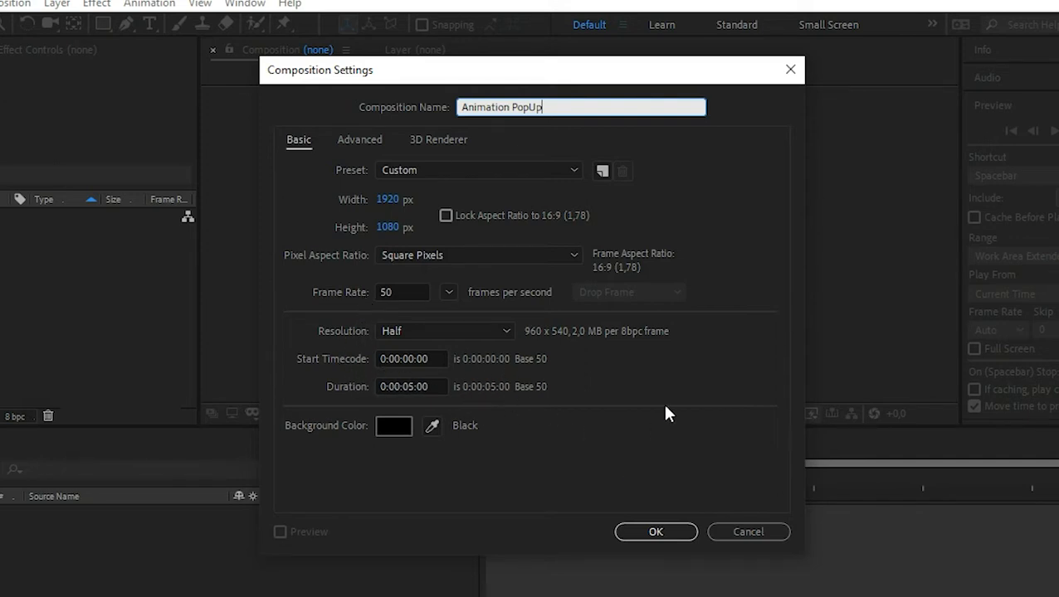
pyautogui.click(656, 532)
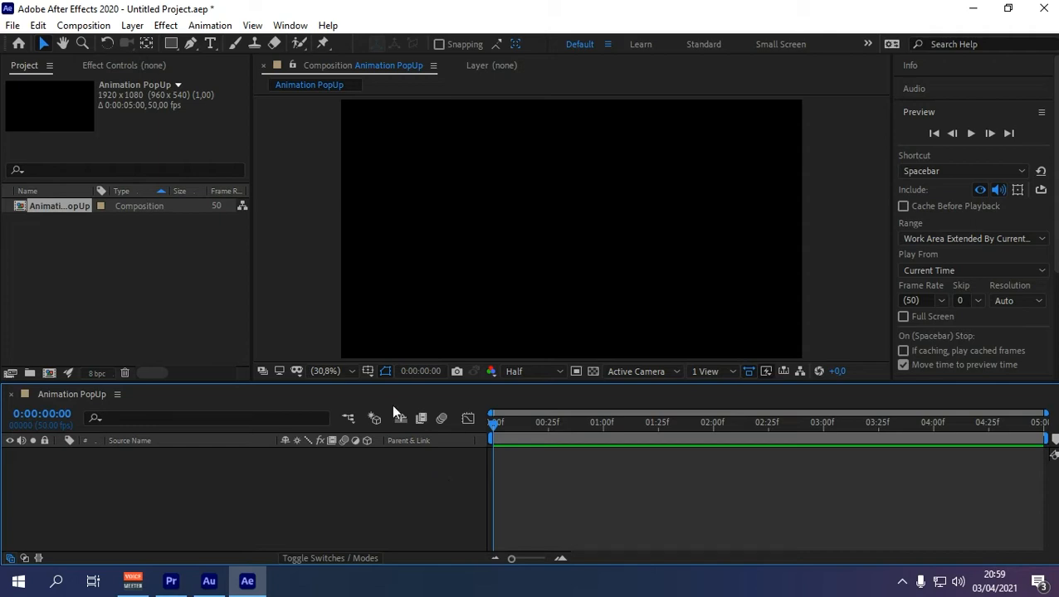
# Step: Import the Kertas.jpg paper image from the Foto Bahan folder
pyautogui.hotkey('ctrl', 'i')
pyautogui.scroll(-6, 220, 228)
pyautogui.scroll(3, 200, 272)
pyautogui.doubleClick(237, 207)
pyautogui.scroll(-15, 271, 239)
pyautogui.click(19, 73)
pyautogui.doubleClick(266, 222)
pyautogui.scroll(-5, 262, 231)
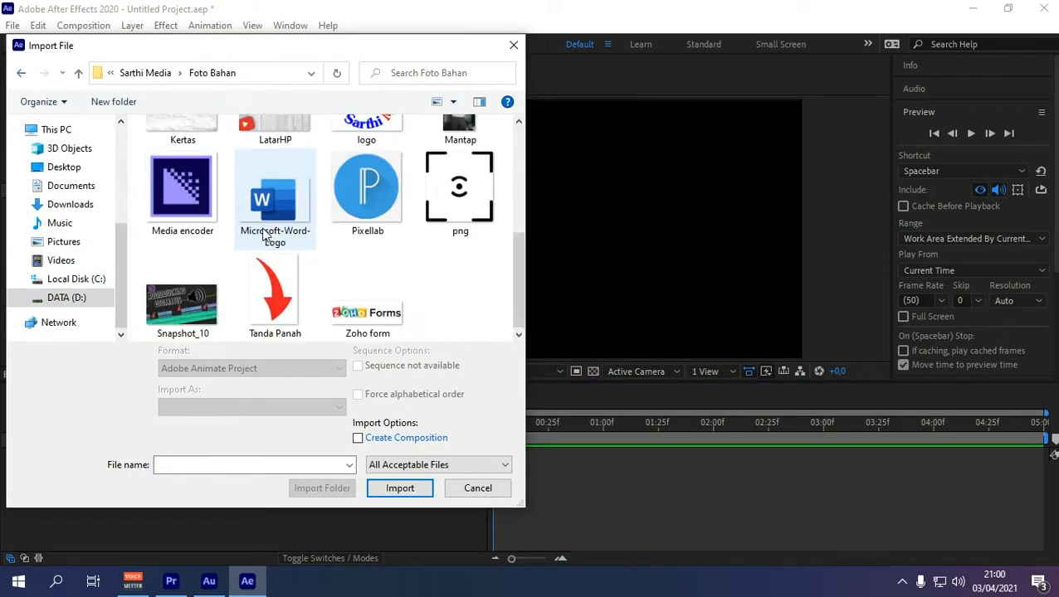
pyautogui.scroll(1, 249, 224)
pyautogui.doubleClick(166, 207)
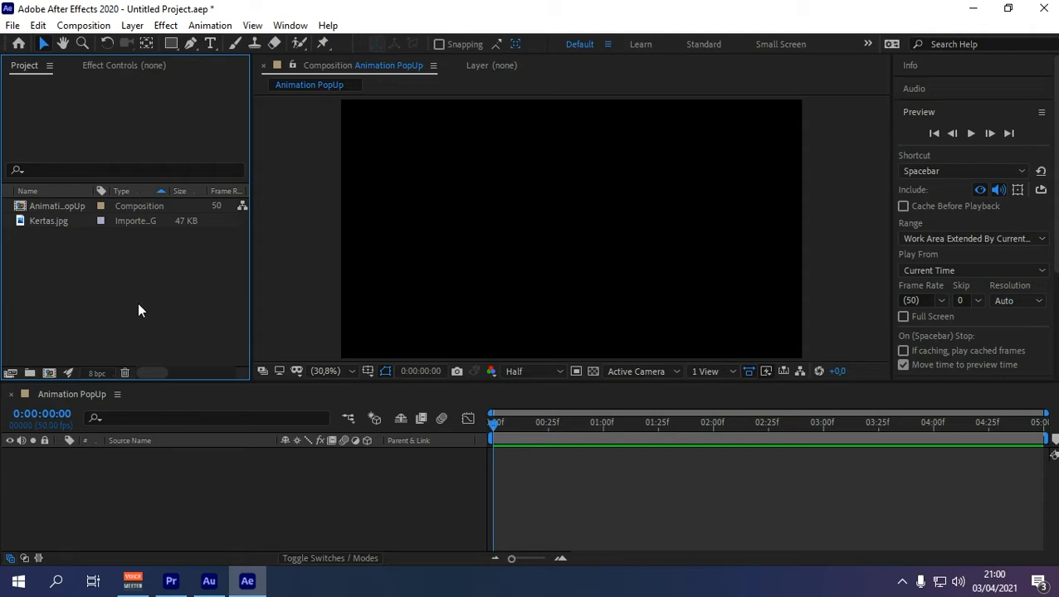
# Step: Import the boy's cut-out PNG photo from the Downloads folder
pyautogui.doubleClick(142, 301)
pyautogui.click(61, 247)
pyautogui.click(68, 231)
pyautogui.doubleClick(203, 174)
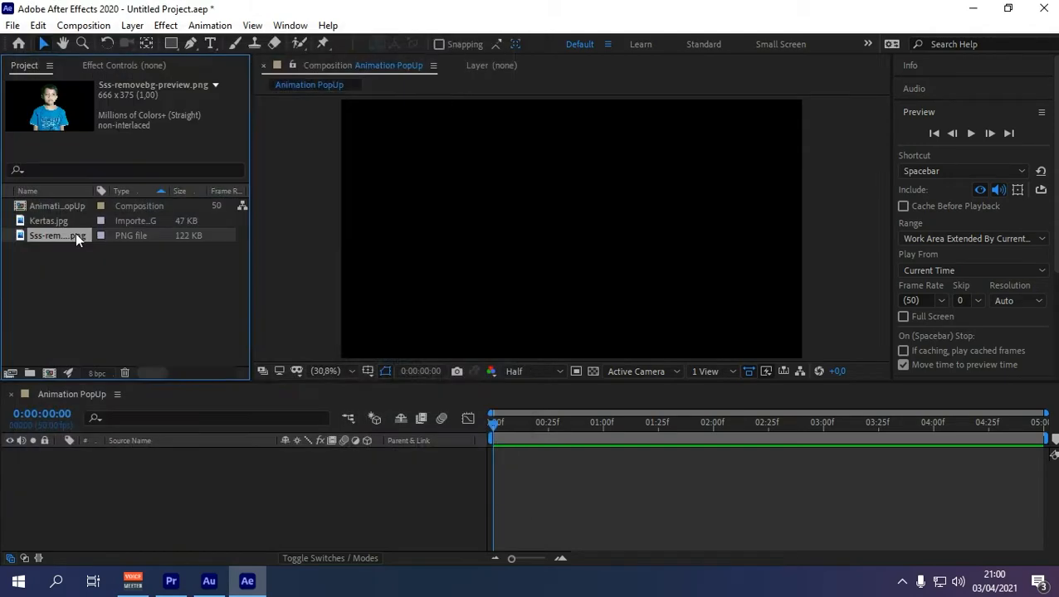
pyautogui.doubleClick(75, 234)
# Step: Rename the boy's photo in the Project panel to 'Gambar'
pyautogui.rightClick(72, 235)
pyautogui.click(123, 483)
pyautogui.write('Gmabar')
pyautogui.press('BackSpace')
pyautogui.press('BackSpace')
pyautogui.press('BackSpace')
pyautogui.press('BackSpace')
pyautogui.press('BackSpace')
pyautogui.write('ambar')
pyautogui.click(562, 65)
pyautogui.click(456, 65)
pyautogui.click(50, 274)
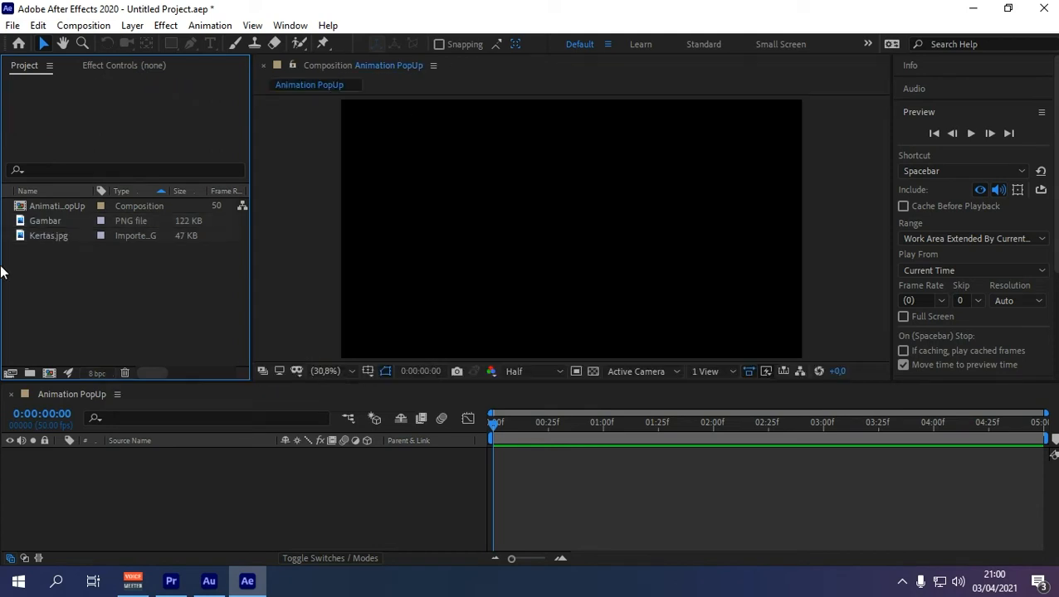
# Step: Add Kertas.jpg and Gambar to the composition, with Gambar stacked on top
pyautogui.moveTo(42, 236); pyautogui.dragTo(143, 471)
pyautogui.click(53, 223)
pyautogui.moveTo(54, 231); pyautogui.dragTo(165, 454)
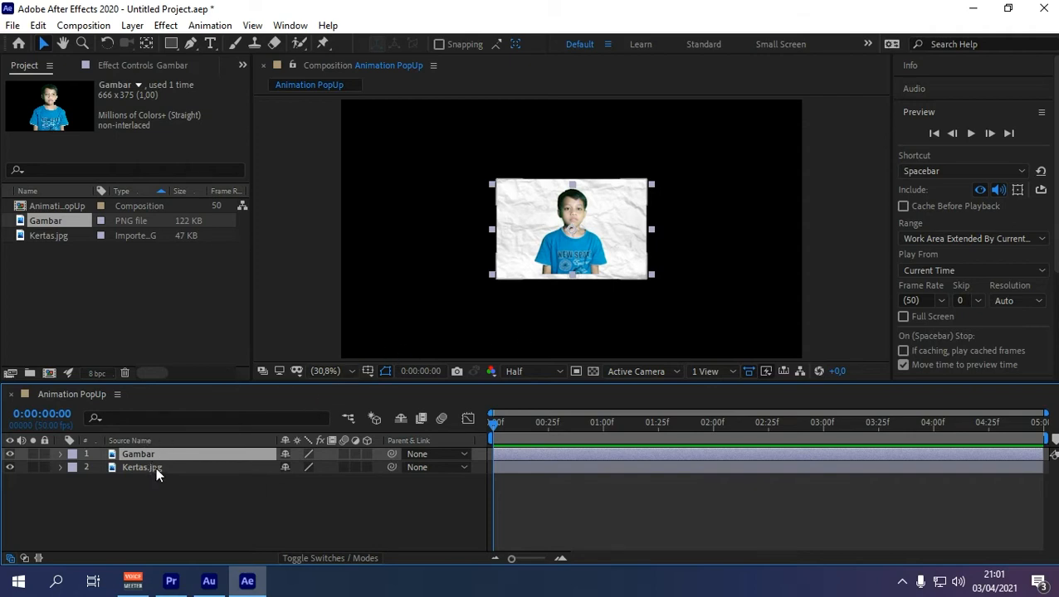
# Step: Scale up the Kertas.jpg paper and the Gambar photo to fill most of the frame
pyautogui.click(155, 467)
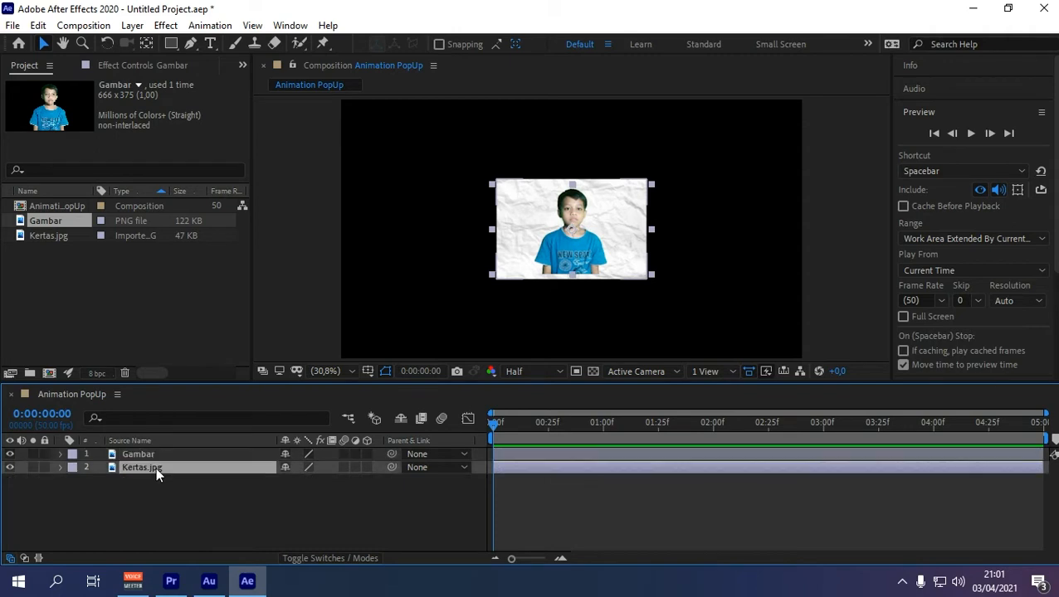
pyautogui.moveTo(651, 279); pyautogui.dragTo(729, 335)
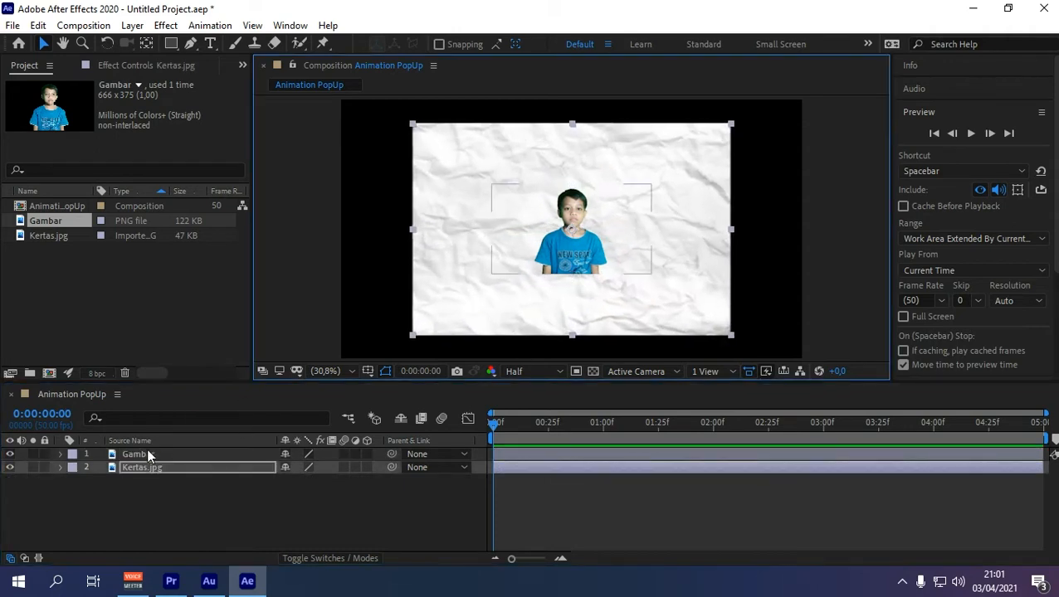
pyautogui.click(142, 454)
pyautogui.moveTo(654, 279); pyautogui.dragTo(722, 313)
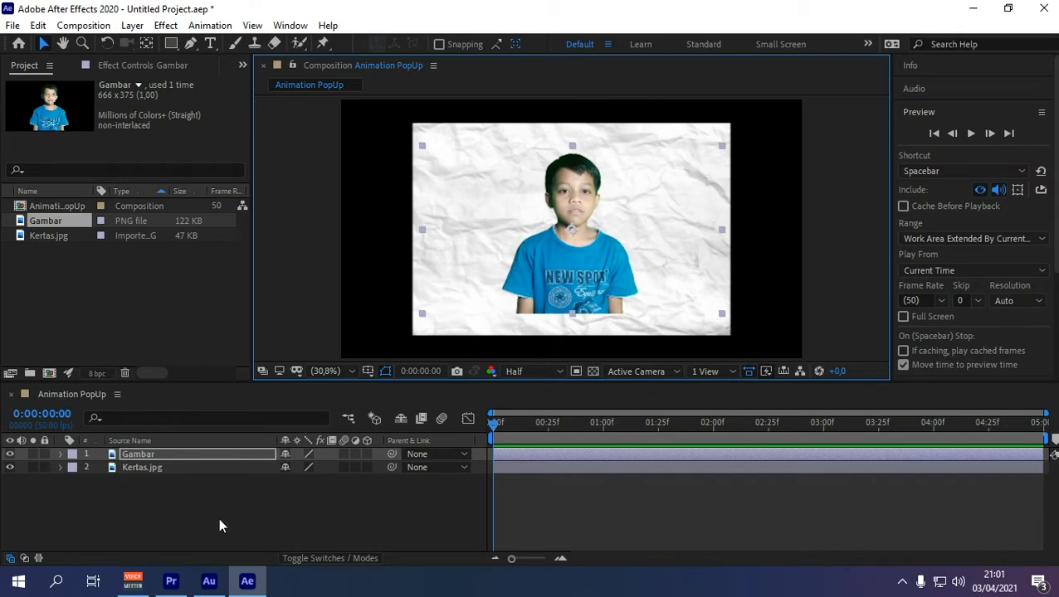
pyautogui.click(142, 468)
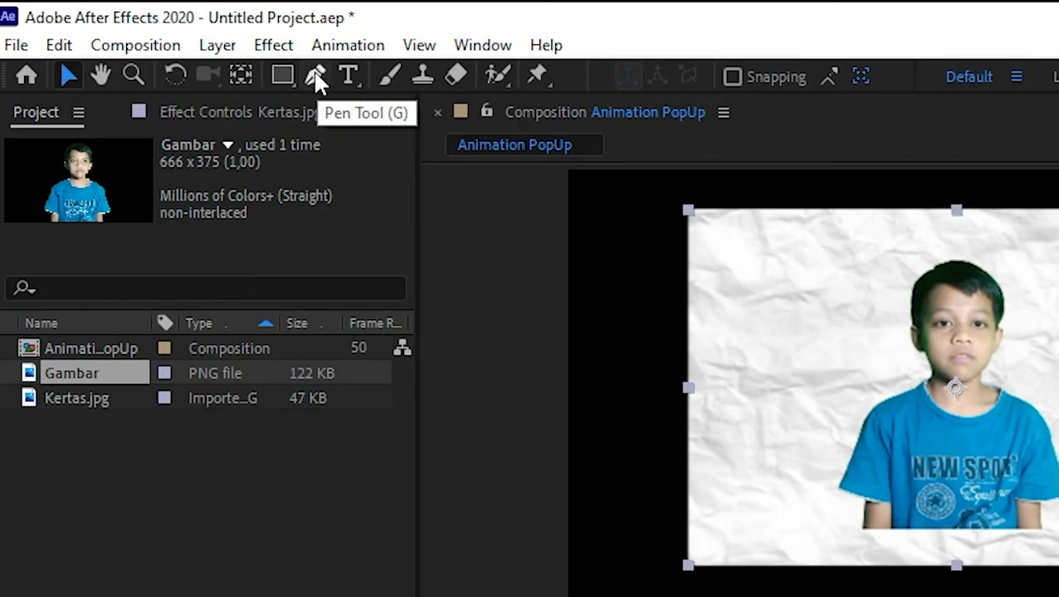
# Step: Start a Pen mask on Kertas.jpg, tracing around the boy's arm
pyautogui.click(317, 75)
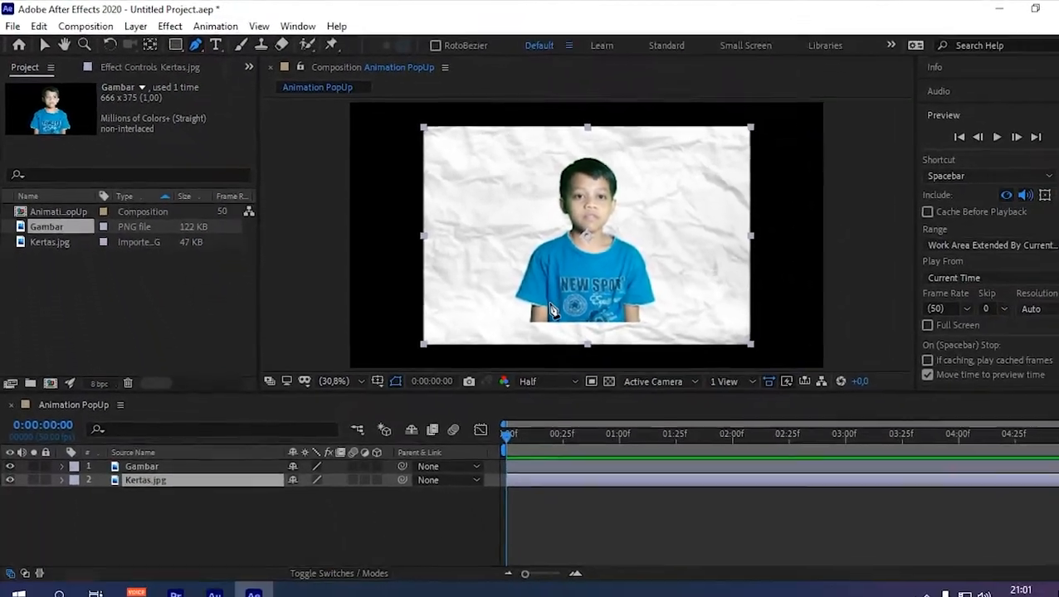
pyautogui.scroll(3, 538, 303)
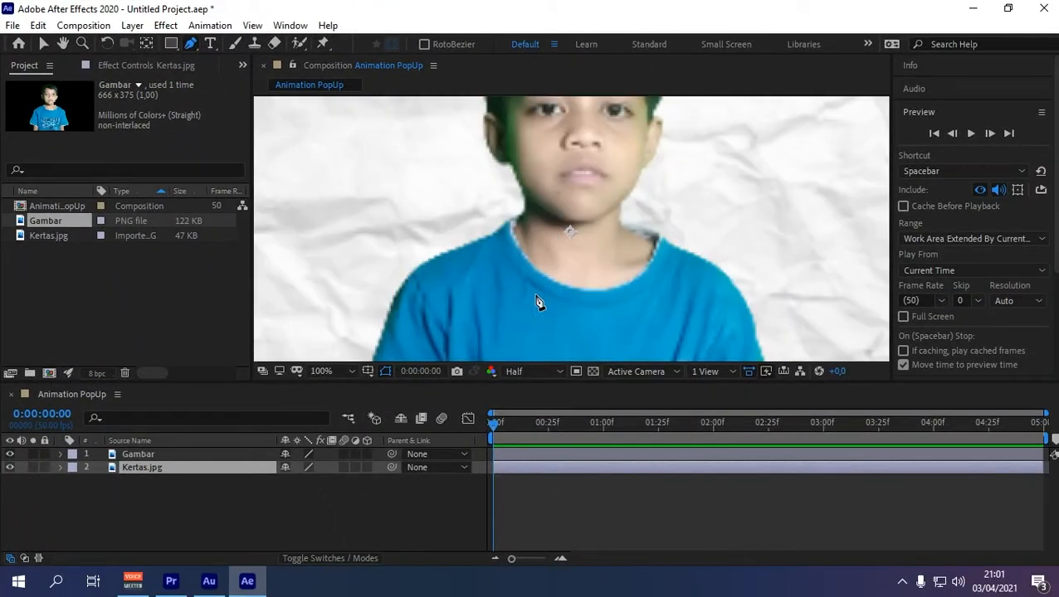
pyautogui.scroll(-1, 539, 302)
pyautogui.moveTo(484, 358); pyautogui.dragTo(463, 272)
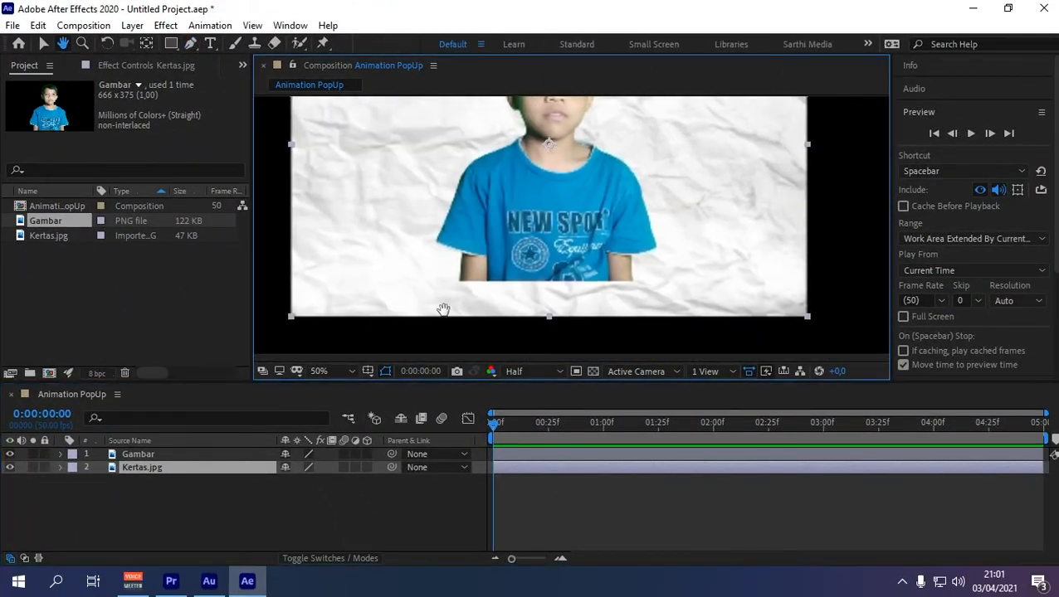
pyautogui.click(452, 255)
pyautogui.click(449, 269)
pyautogui.click(448, 282)
pyautogui.click(465, 289)
pyautogui.click(484, 290)
pyautogui.click(496, 290)
# Step: Extend the mask outline rightward around the boy and fit the composition in view
pyautogui.click(517, 293)
pyautogui.click(551, 291)
pyautogui.click(564, 290)
pyautogui.click(586, 294)
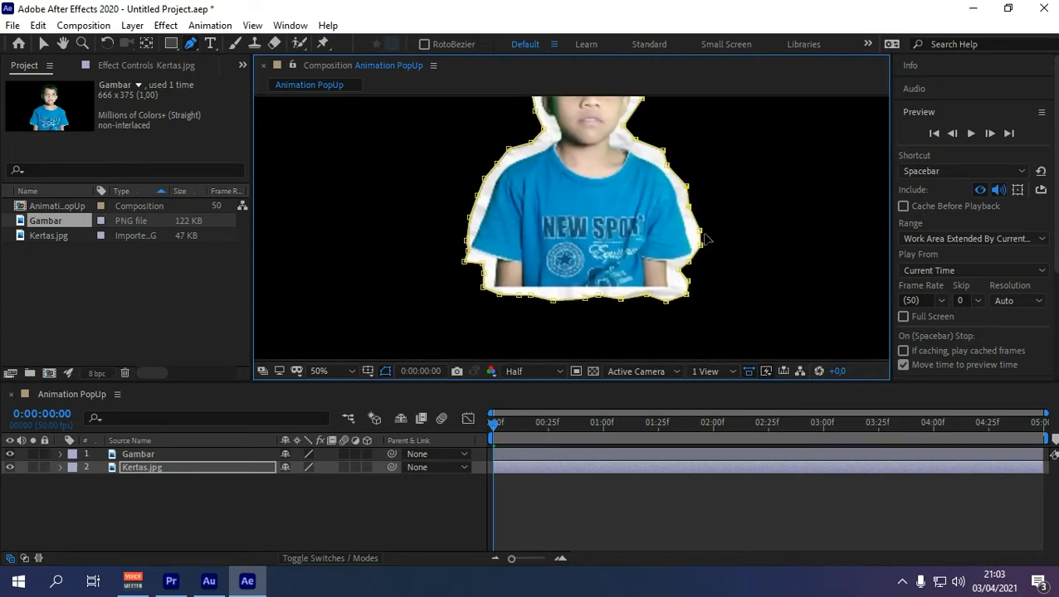
pyautogui.scroll(-2, 705, 239)
pyautogui.click(342, 371)
pyautogui.click(330, 95)
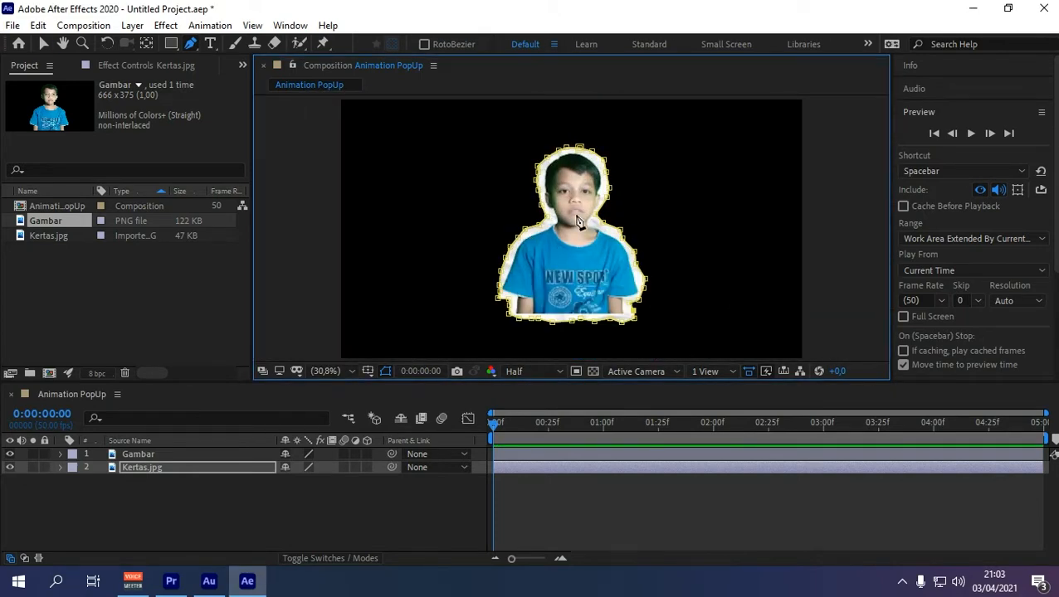
pyautogui.click(45, 46)
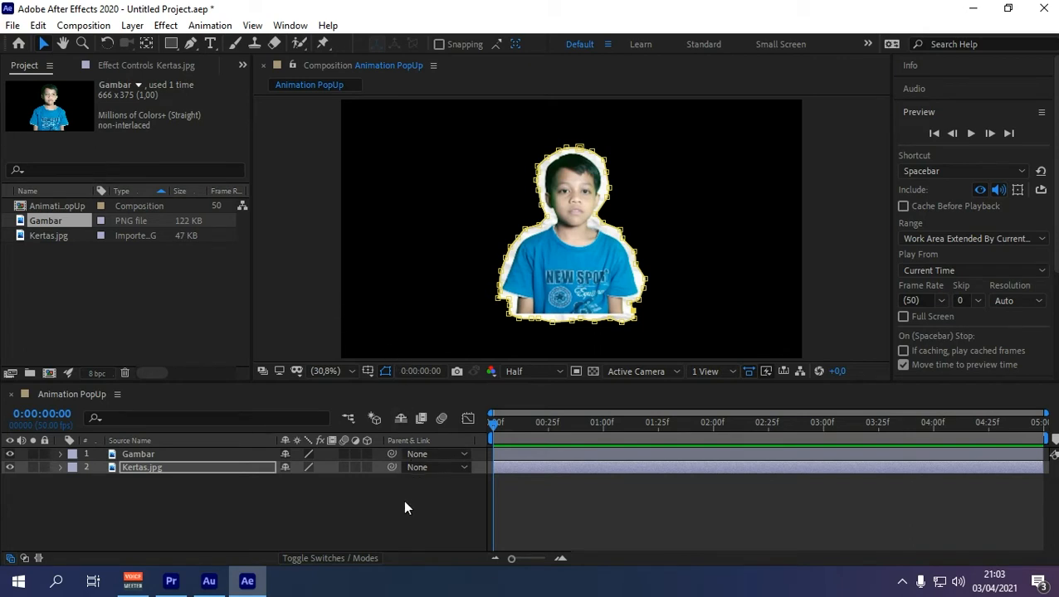
# Step: Parent the Gambar layer to the masked Kertas.jpg layer
pyautogui.click(197, 457)
pyautogui.click(196, 468)
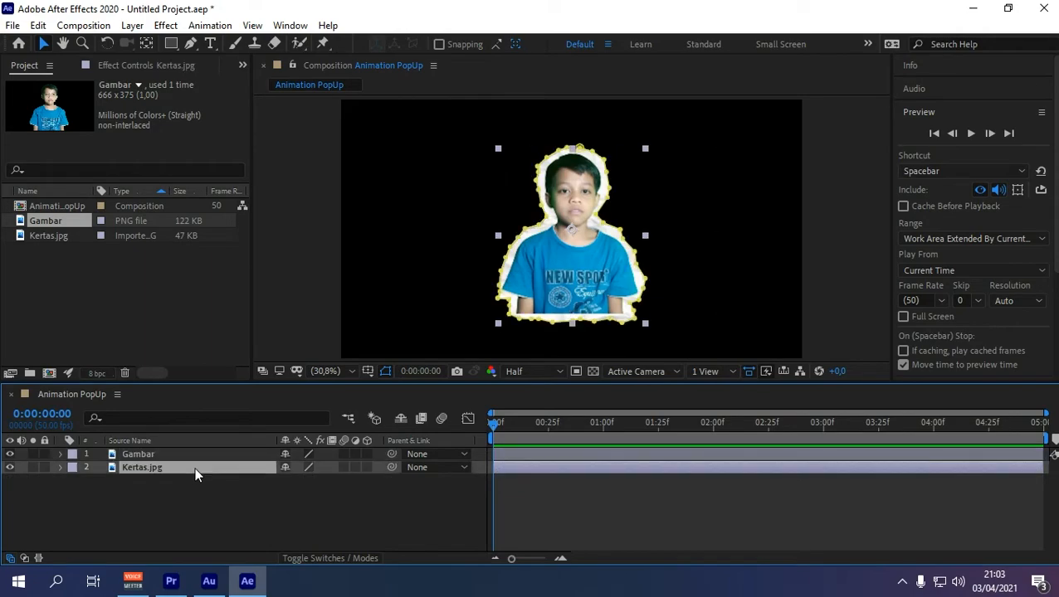
pyautogui.click(270, 491)
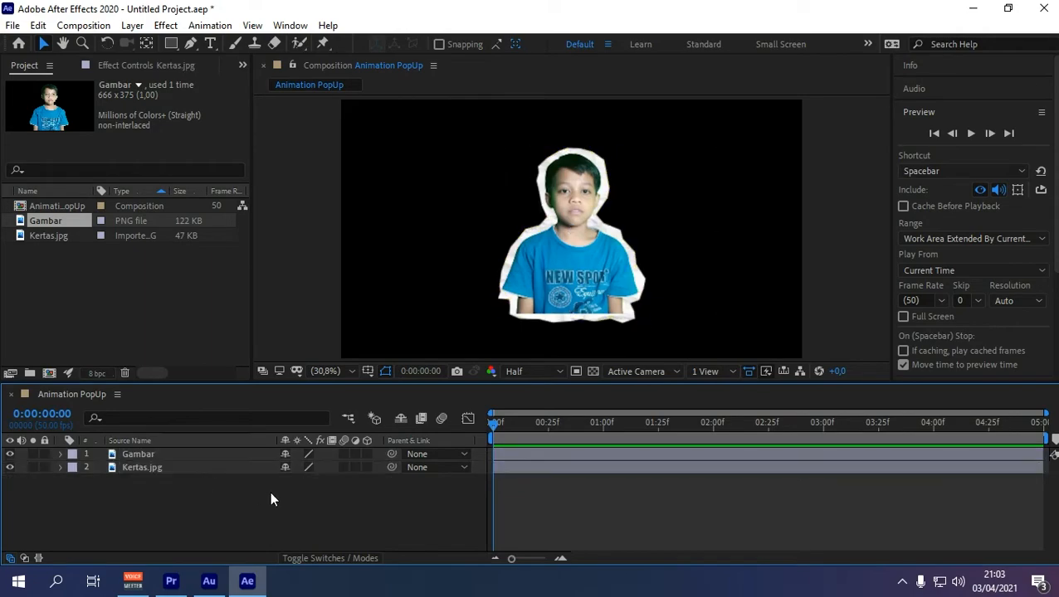
pyautogui.click(165, 455)
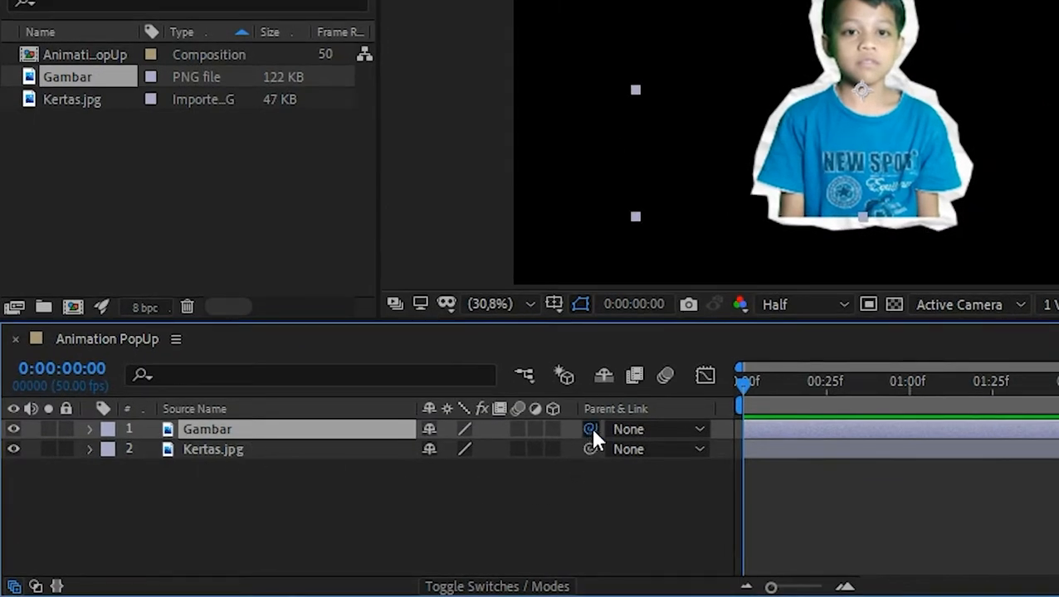
pyautogui.moveTo(570, 437); pyautogui.dragTo(212, 464)
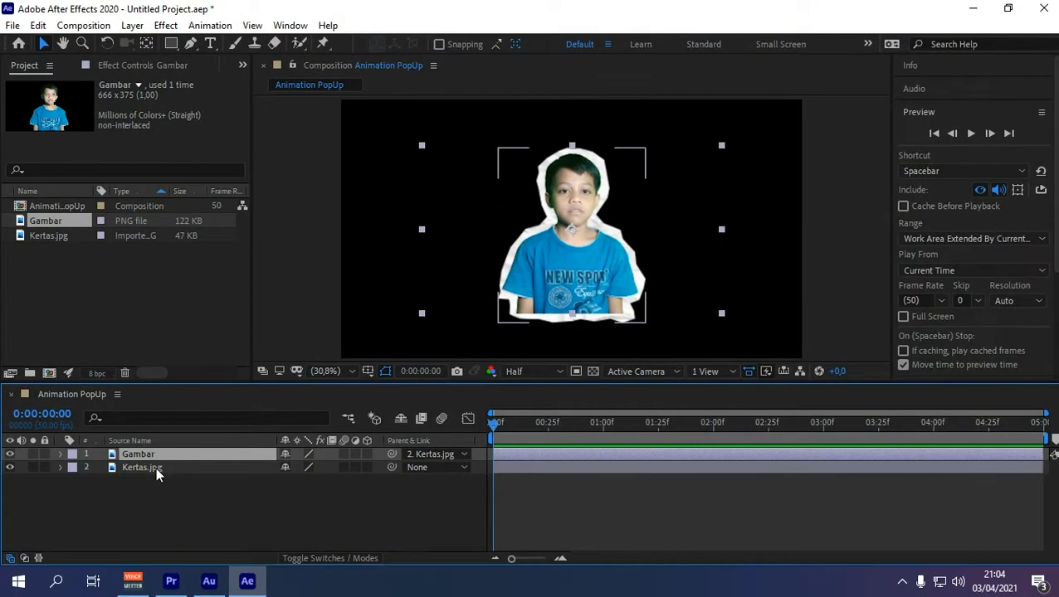
# Step: Shrink and centre the paper sticker, then add a second Kertas.jpg layer below
pyautogui.click(153, 467)
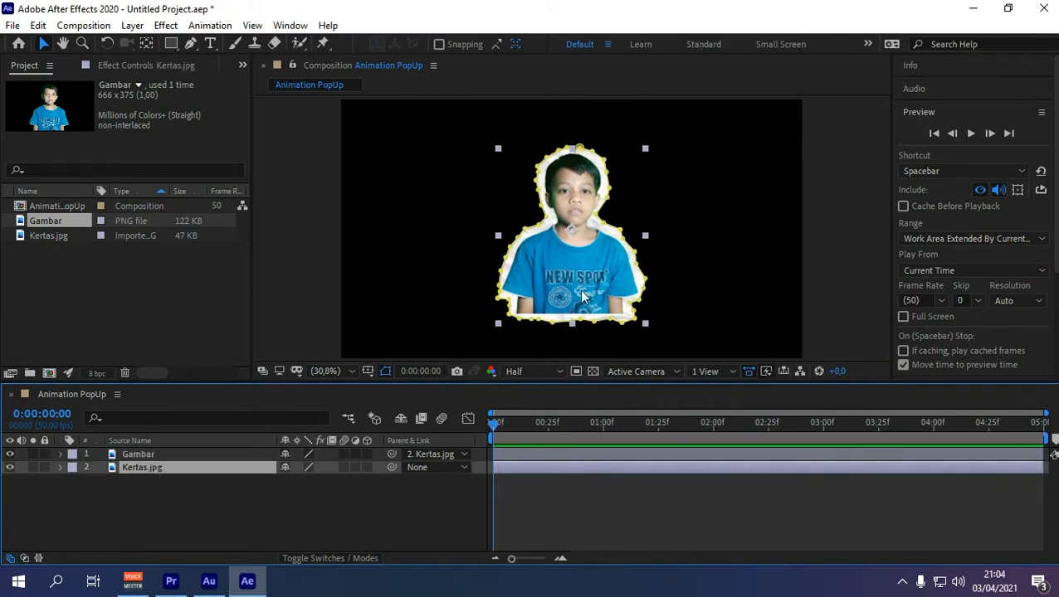
pyautogui.moveTo(581, 284)
pyautogui.mouseDown()
pyautogui.moveTo(643, 284)
pyautogui.moveTo(561, 283)
pyautogui.moveTo(586, 272)
pyautogui.mouseUp()
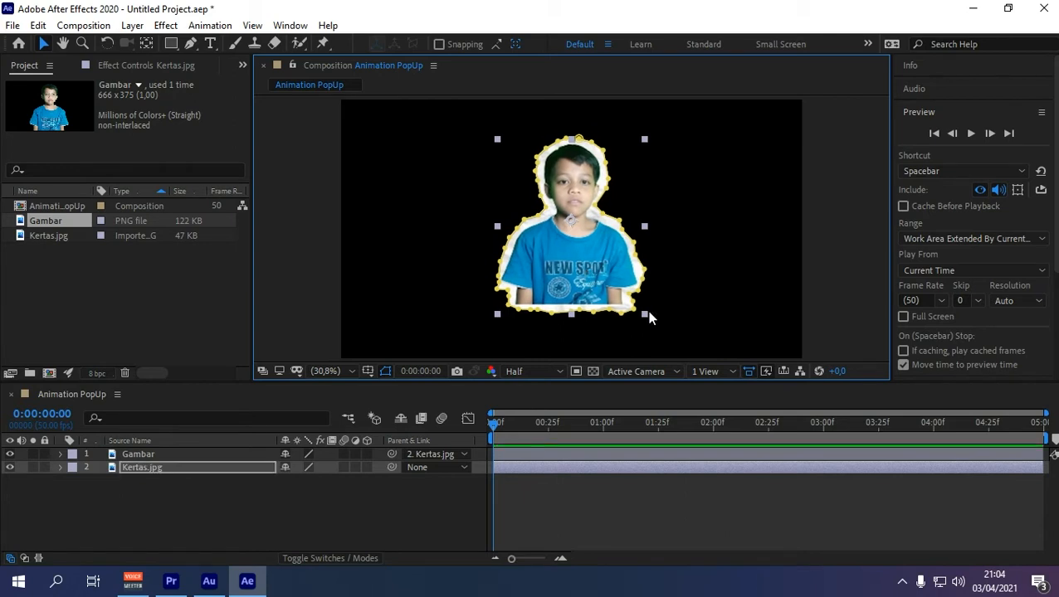
pyautogui.moveTo(643, 314); pyautogui.dragTo(593, 254)
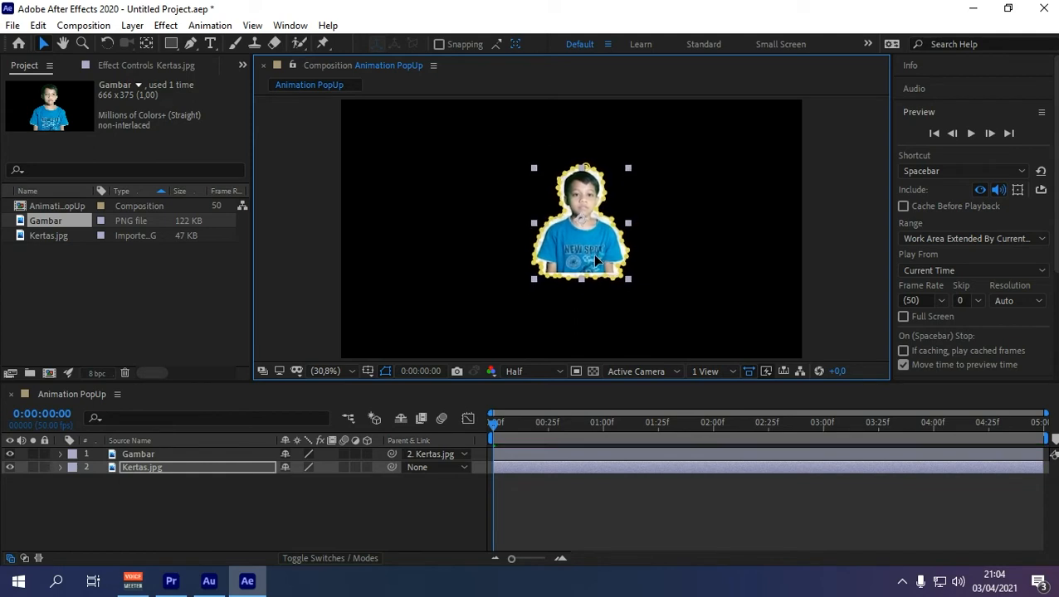
pyautogui.click(285, 509)
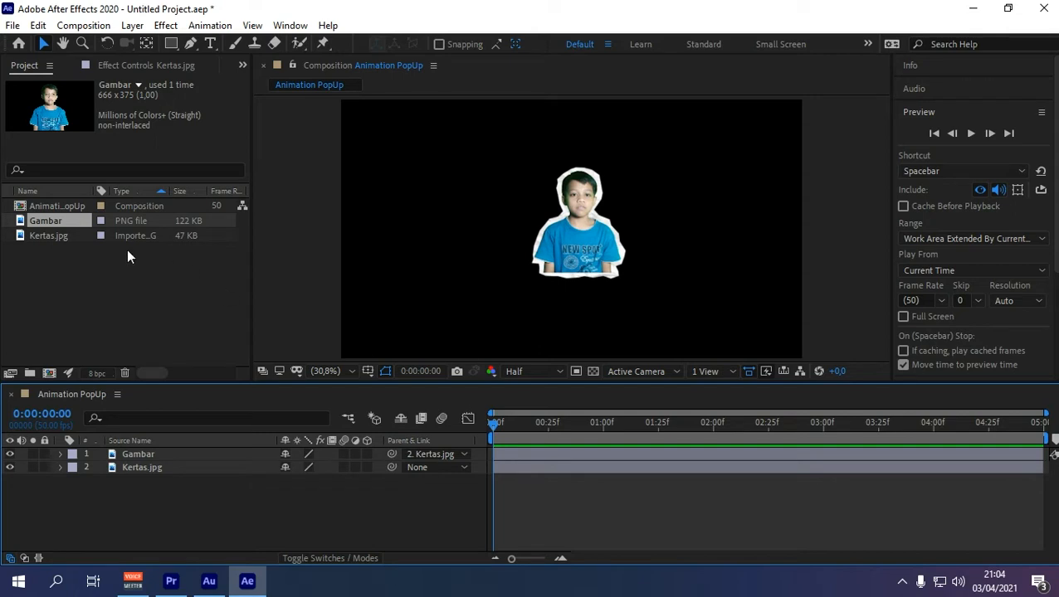
pyautogui.moveTo(46, 236); pyautogui.dragTo(134, 479)
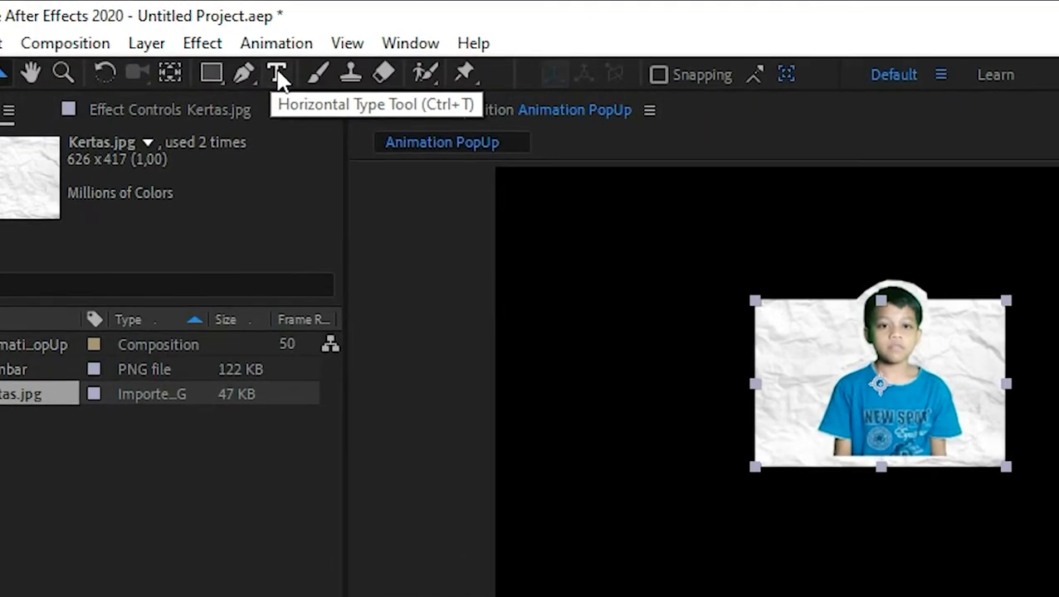
# Step: Hide the Gambar photo and the masked Kertas.jpg layer
pyautogui.click(277, 73)
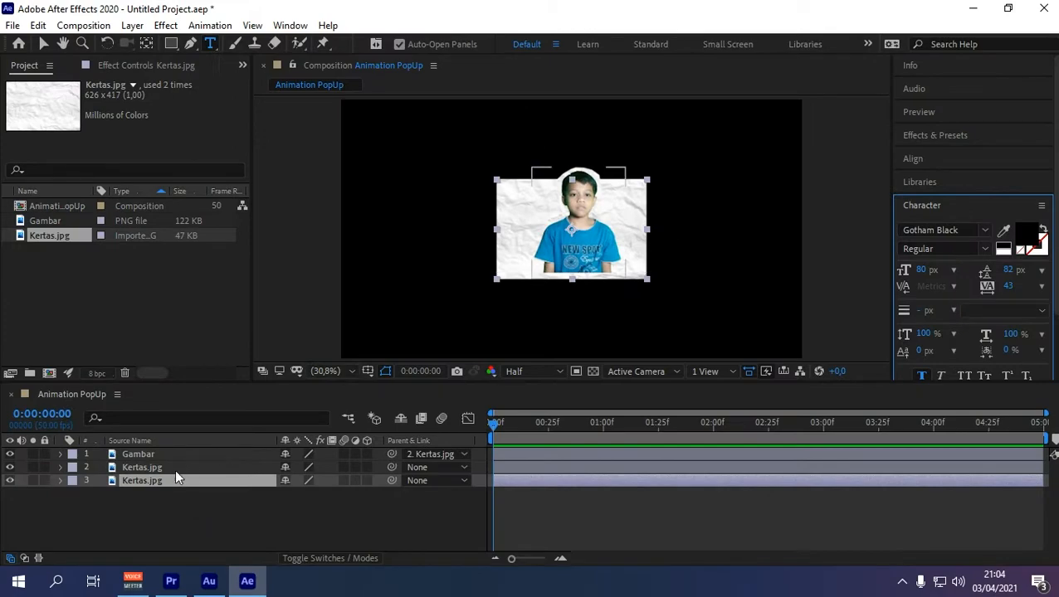
pyautogui.click(143, 454)
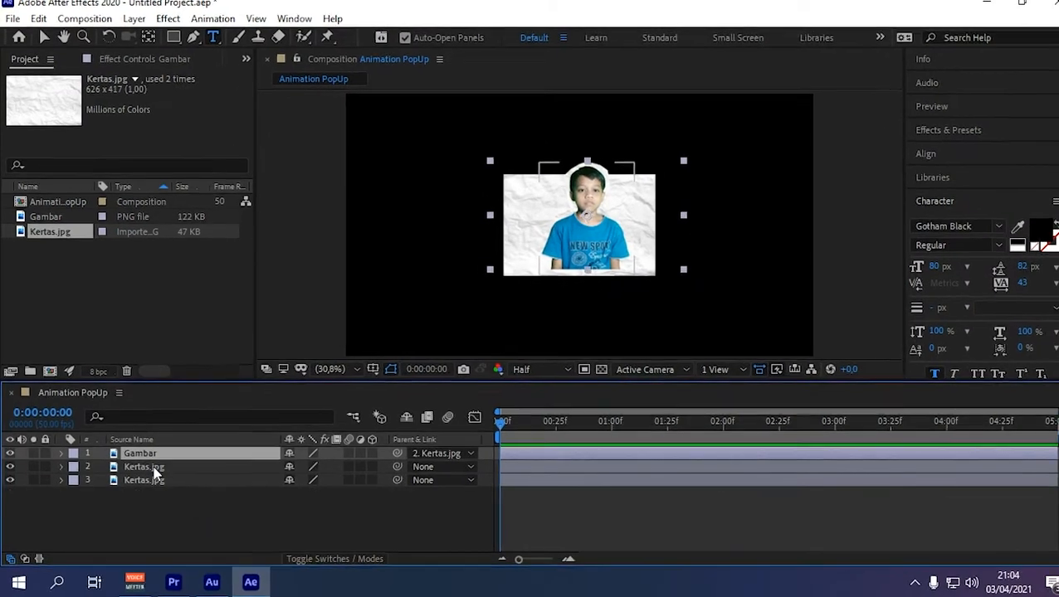
pyautogui.click(151, 468)
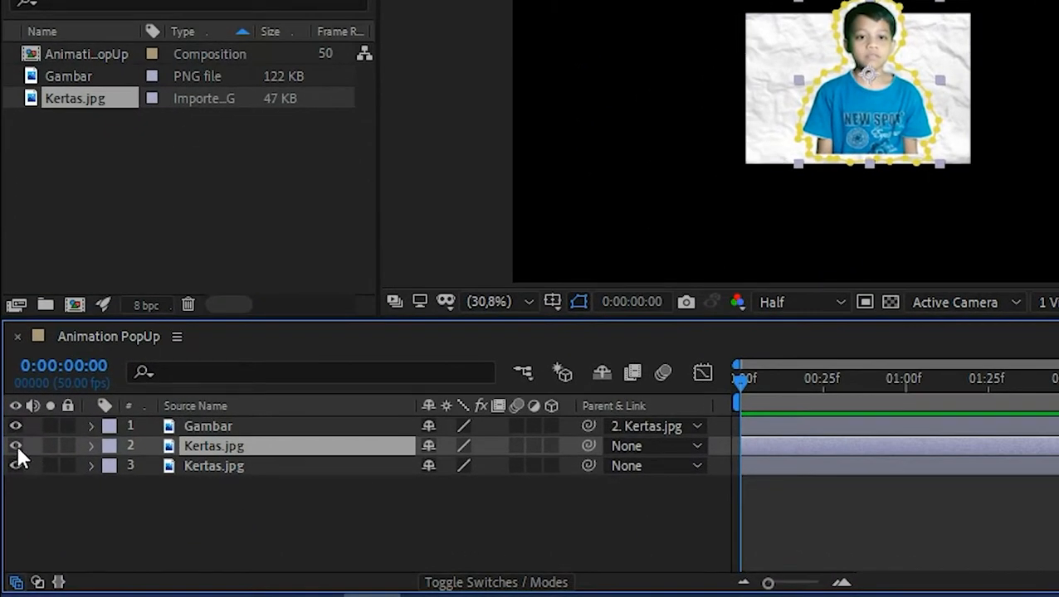
pyautogui.click(15, 445)
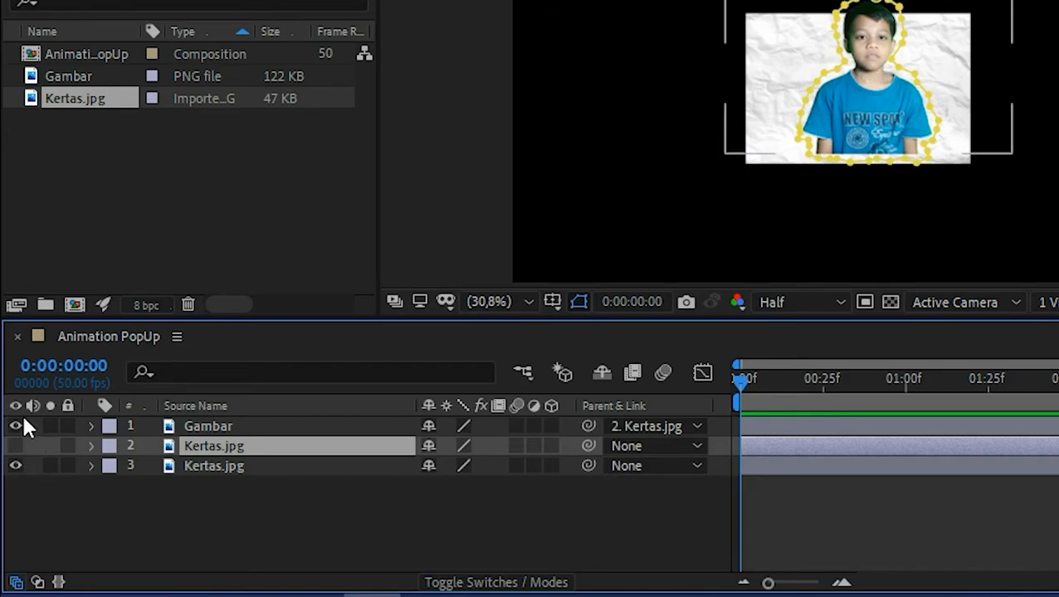
pyautogui.click(12, 427)
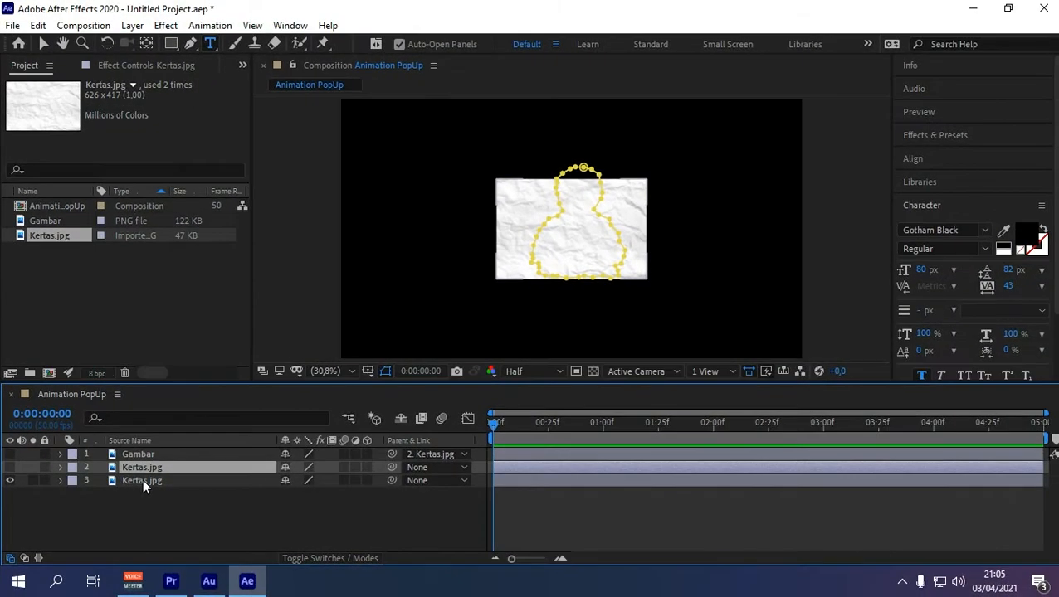
# Step: Enlarge the bottom Kertas.jpg layer to fill most of the frame
pyautogui.click(142, 480)
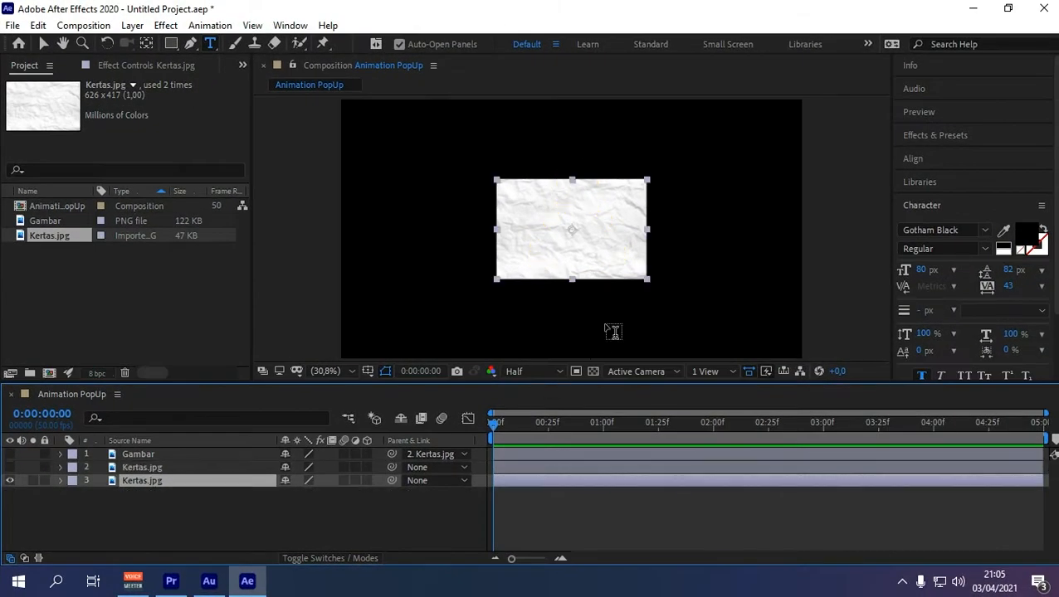
pyautogui.click(43, 43)
pyautogui.moveTo(646, 280); pyautogui.dragTo(772, 339)
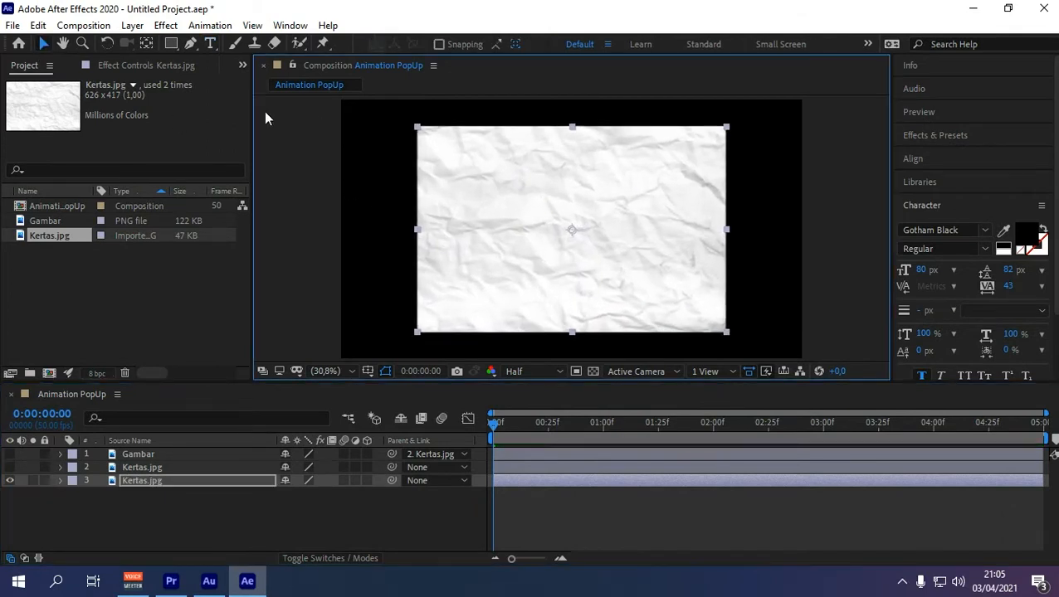
pyautogui.click(210, 43)
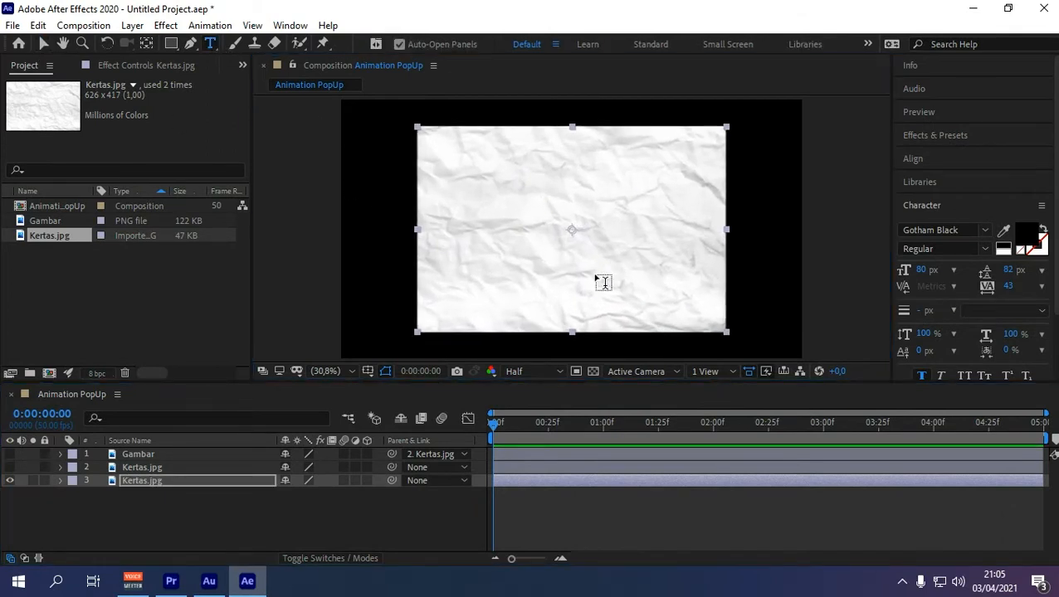
# Step: Type the boy's full name as a two-line title and centre it on the lower paper
pyautogui.click(489, 246)
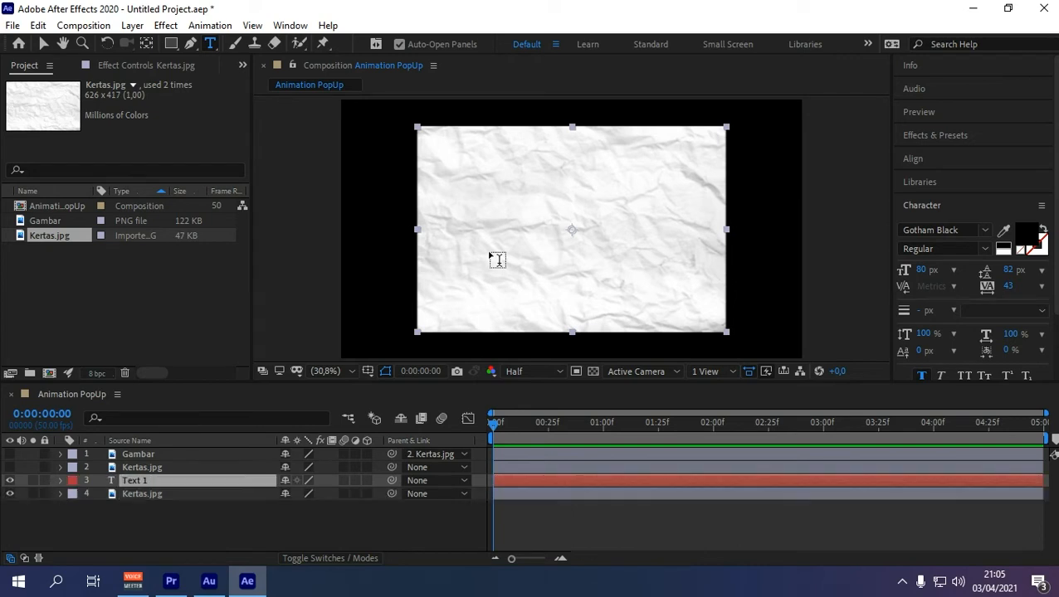
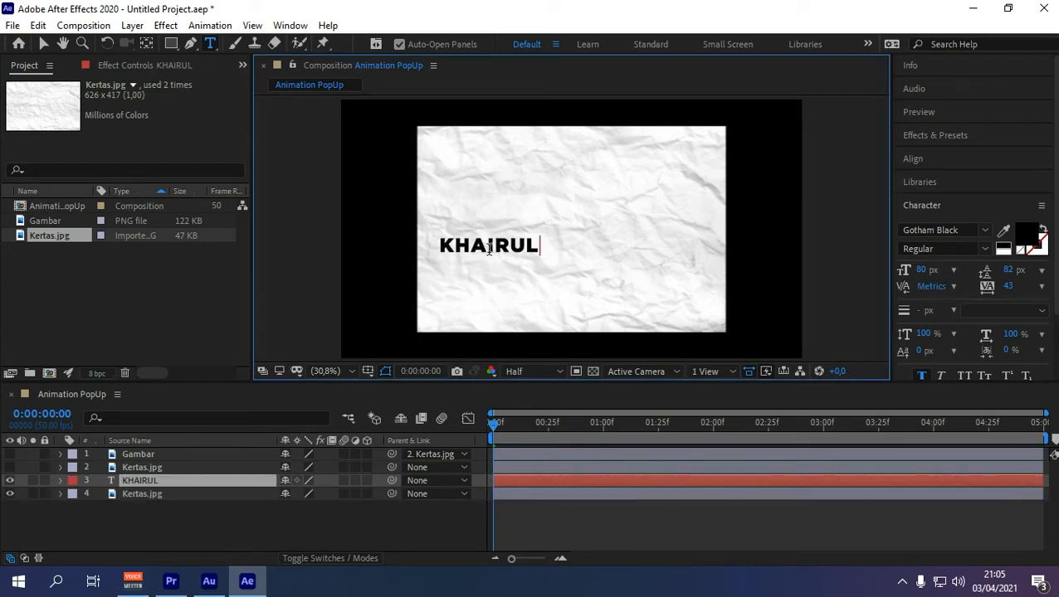
pyautogui.press('Return')
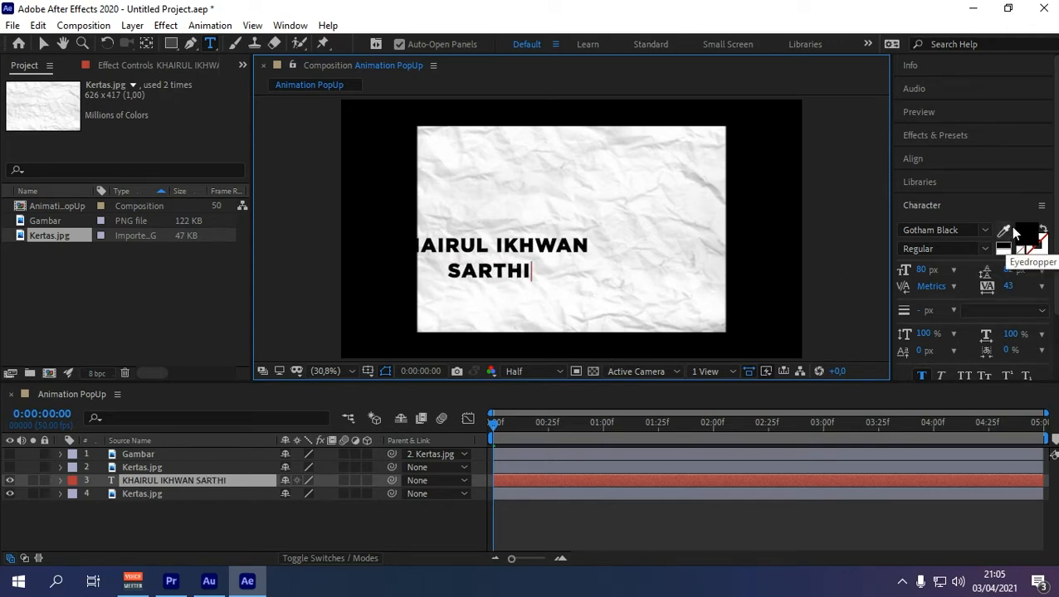
pyautogui.click(48, 48)
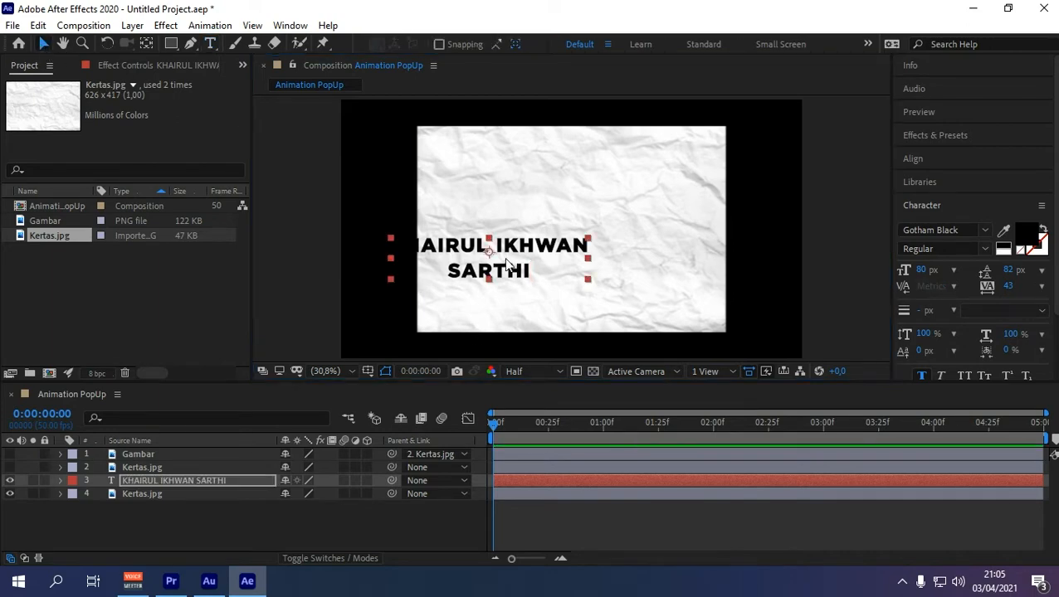
pyautogui.moveTo(576, 277); pyautogui.dragTo(600, 274)
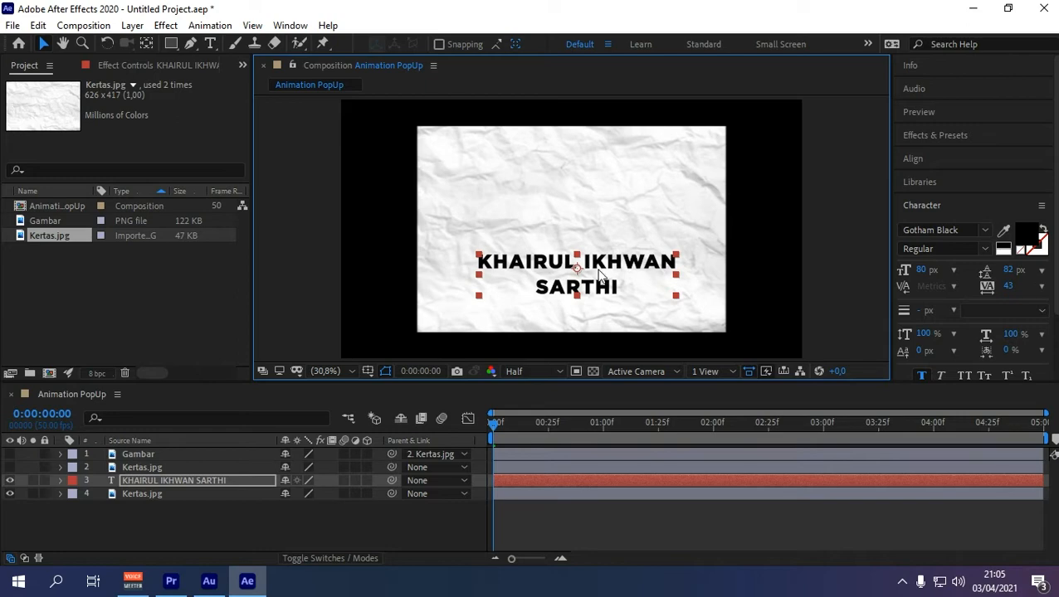
pyautogui.click(166, 493)
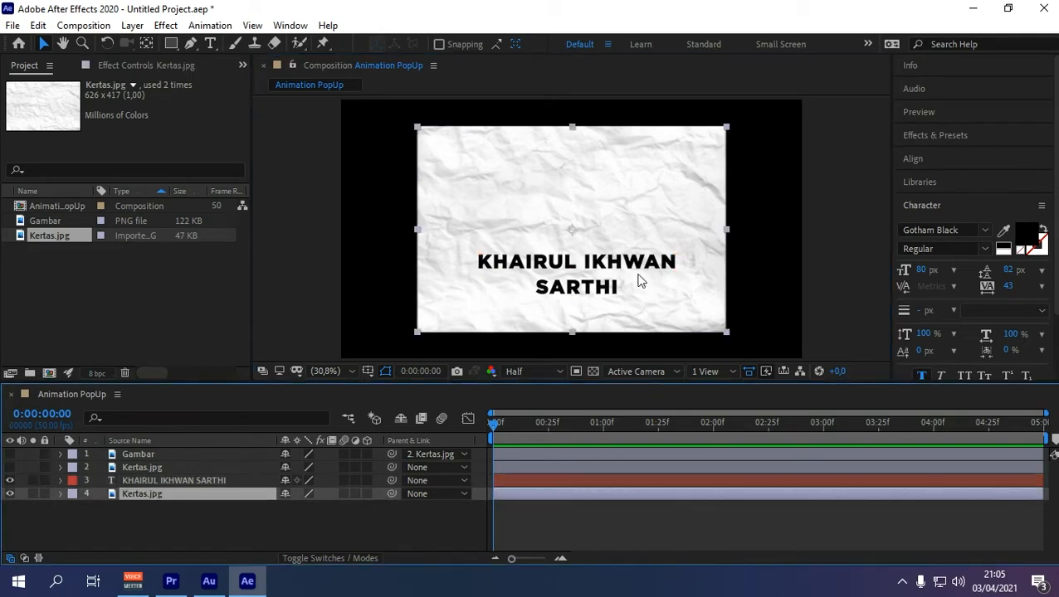
# Step: Begin a Pen mask on the paper layer, tracing around the first line of the name
pyautogui.click(191, 43)
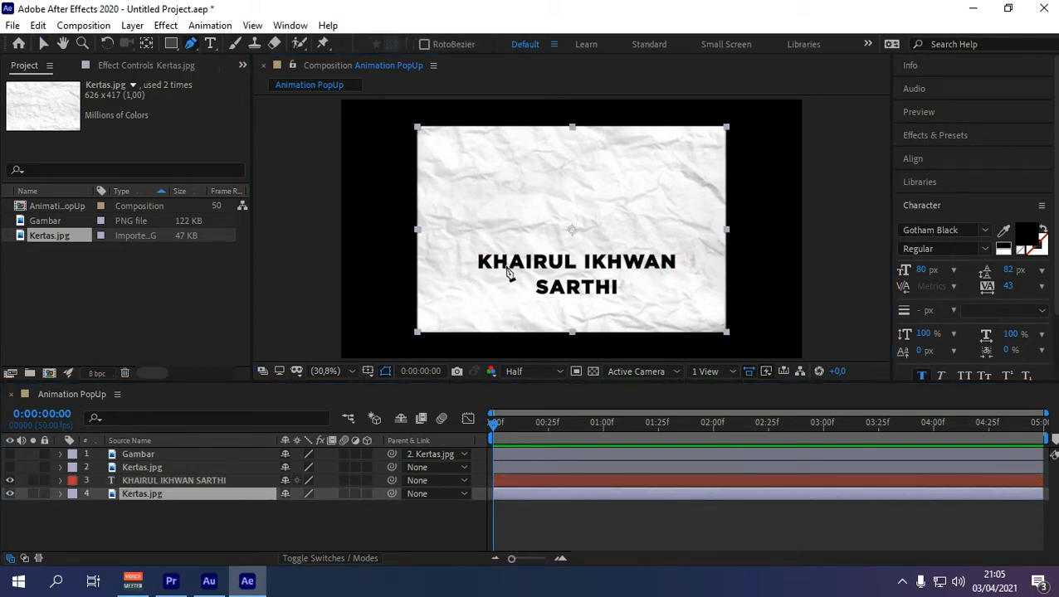
pyautogui.scroll(3, 548, 293)
pyautogui.click(502, 310)
pyautogui.click(490, 287)
pyautogui.click(484, 258)
pyautogui.click(487, 237)
pyautogui.click(452, 241)
pyautogui.click(412, 237)
pyautogui.click(355, 241)
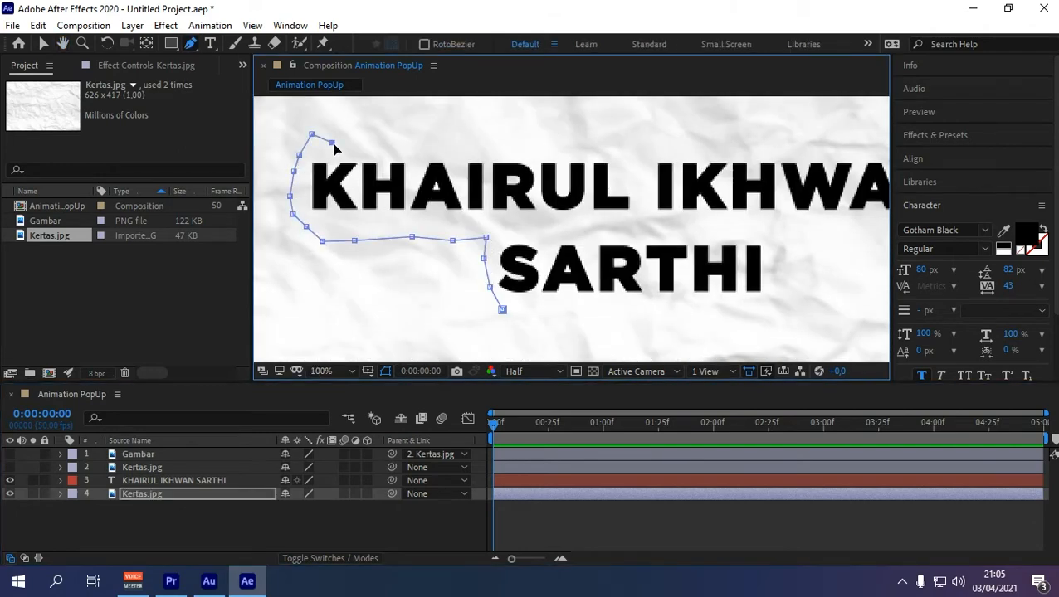
pyautogui.click(603, 149)
pyautogui.click(661, 147)
pyautogui.click(721, 143)
pyautogui.click(776, 142)
pyautogui.click(831, 144)
pyautogui.click(877, 148)
# Step: Finish the mask around the second line, closing it into a ragged label
pyautogui.moveTo(877, 149); pyautogui.dragTo(561, 150)
pyautogui.click(633, 149)
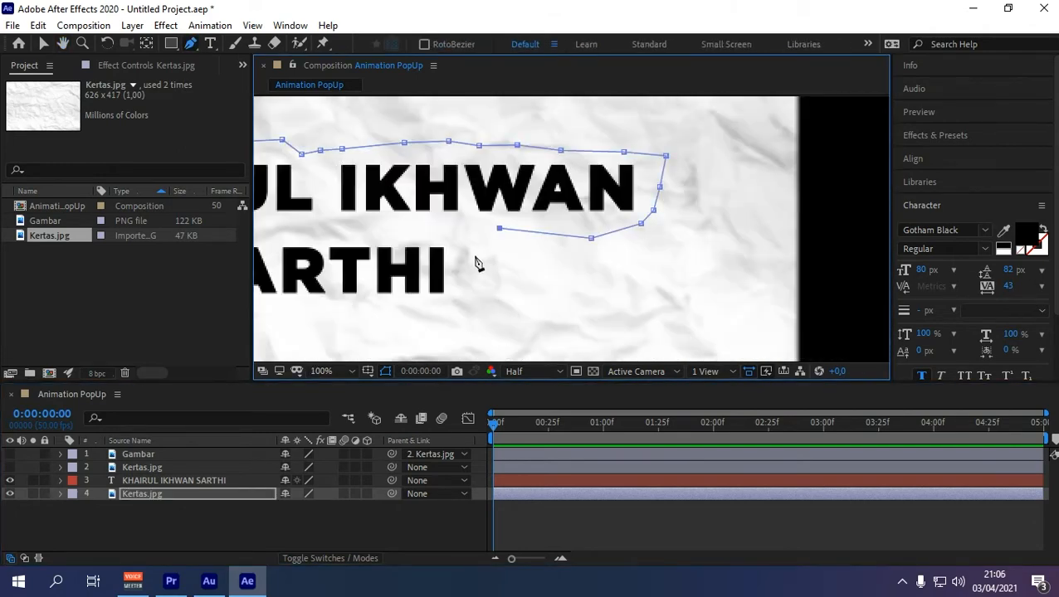
pyautogui.click(533, 209)
pyautogui.click(490, 210)
pyautogui.click(458, 211)
pyautogui.click(412, 219)
pyautogui.click(385, 209)
pyautogui.click(358, 209)
pyautogui.click(282, 203)
pyautogui.scroll(-1, 564, 228)
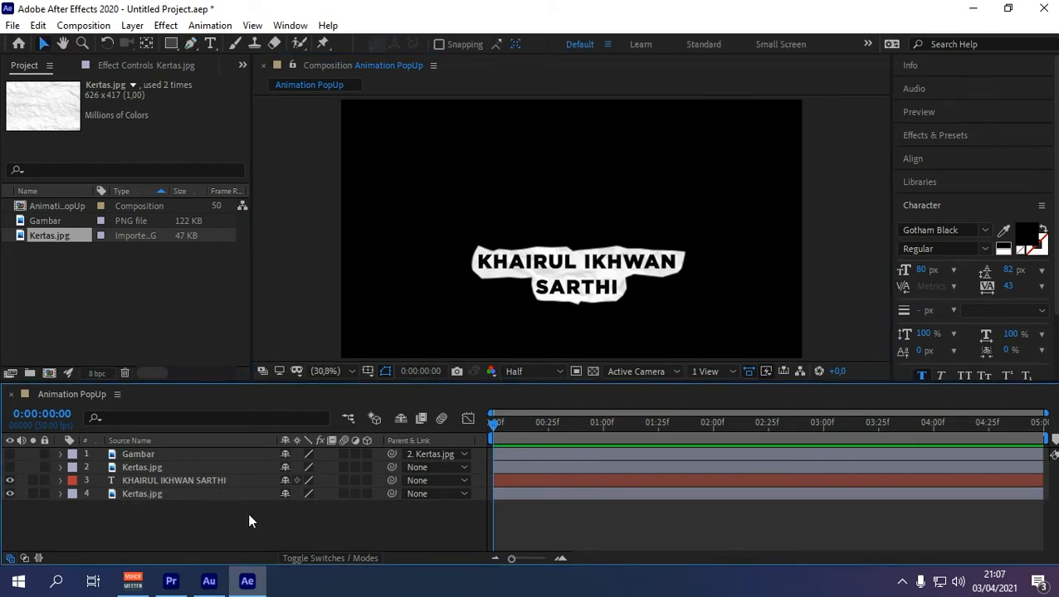
# Step: Parent the name text to the paper label and show the Gambar photo again
pyautogui.click(158, 476)
pyautogui.click(157, 493)
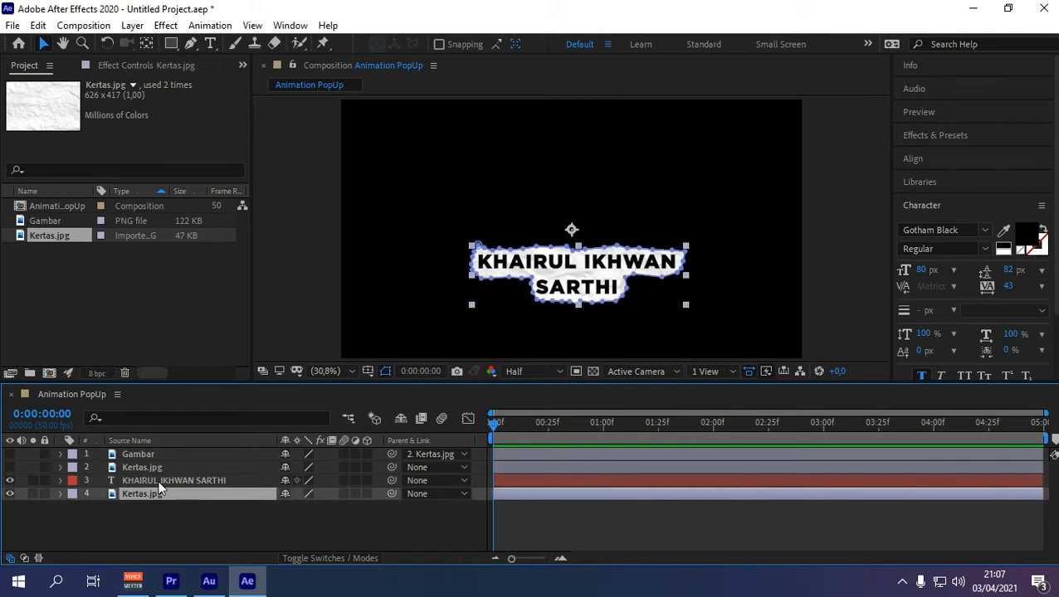
pyautogui.moveTo(390, 481); pyautogui.dragTo(135, 492)
pyautogui.click(10, 455)
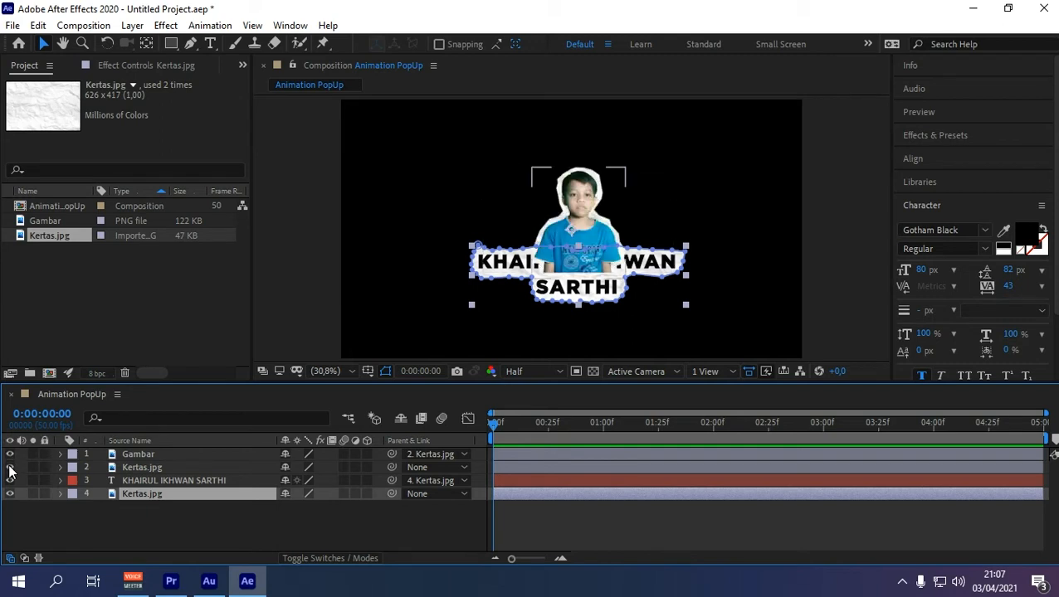
# Step: Move the photo sticker up, then nudge and slightly shrink the name label beneath it
pyautogui.click(144, 466)
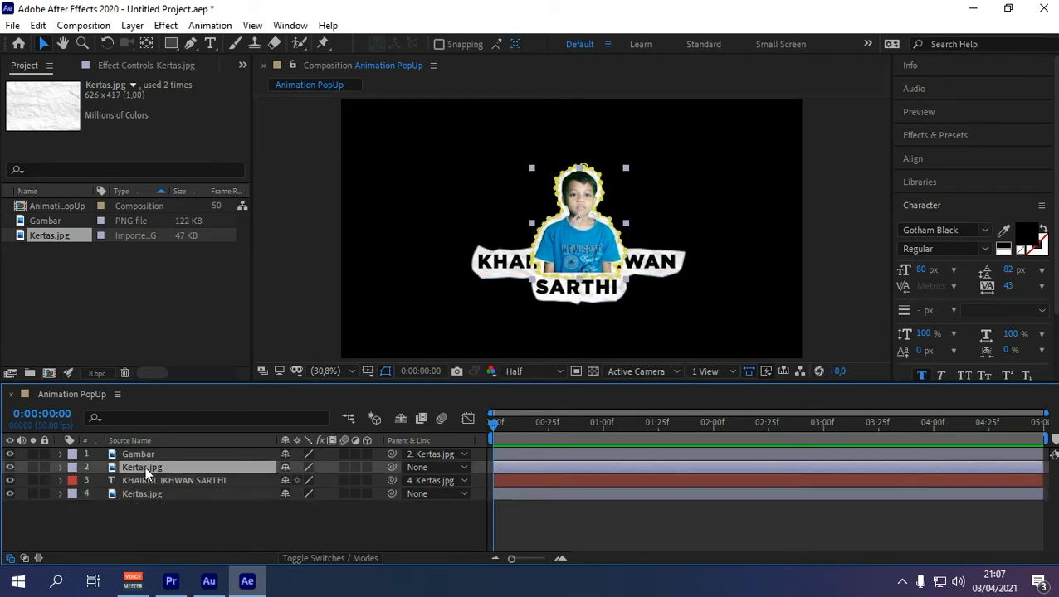
pyautogui.moveTo(592, 252); pyautogui.dragTo(578, 226)
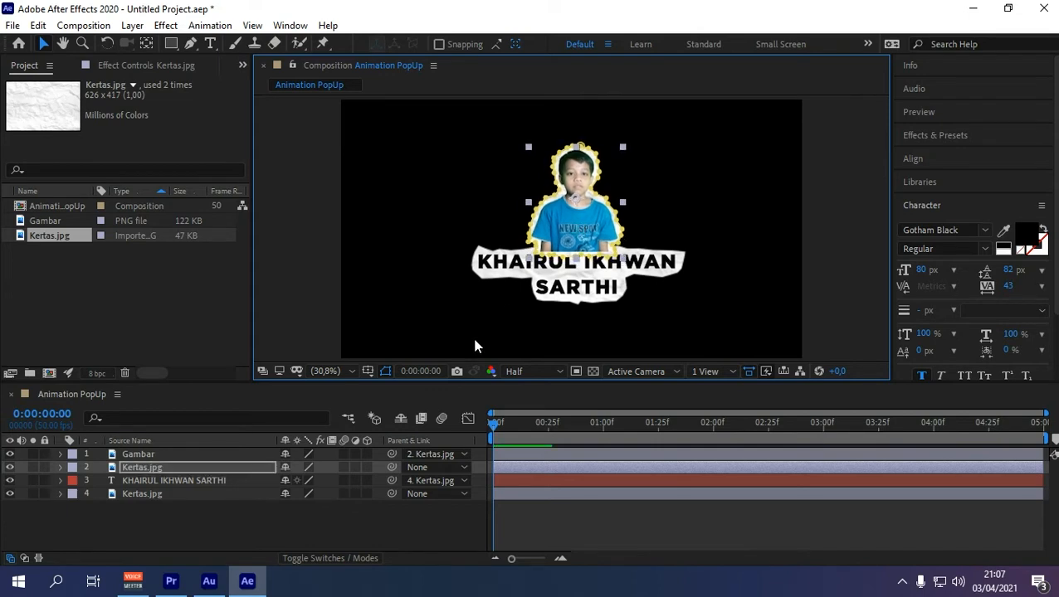
pyautogui.click(157, 494)
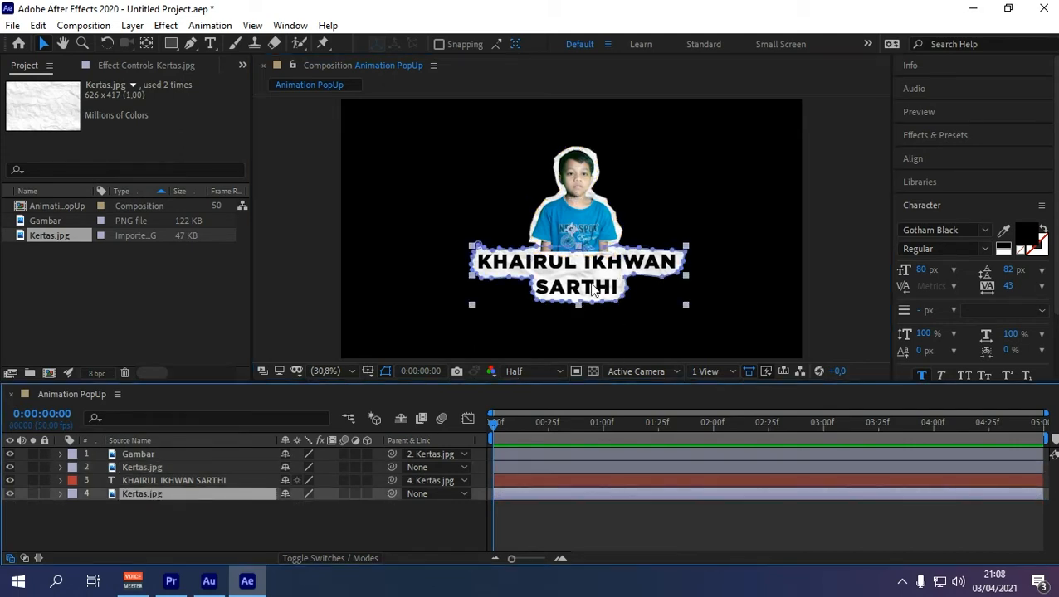
pyautogui.moveTo(606, 284); pyautogui.dragTo(609, 290)
pyautogui.moveTo(690, 312); pyautogui.dragTo(651, 302)
# Step: Preview the composition and return the playhead to the start
pyautogui.click(919, 112)
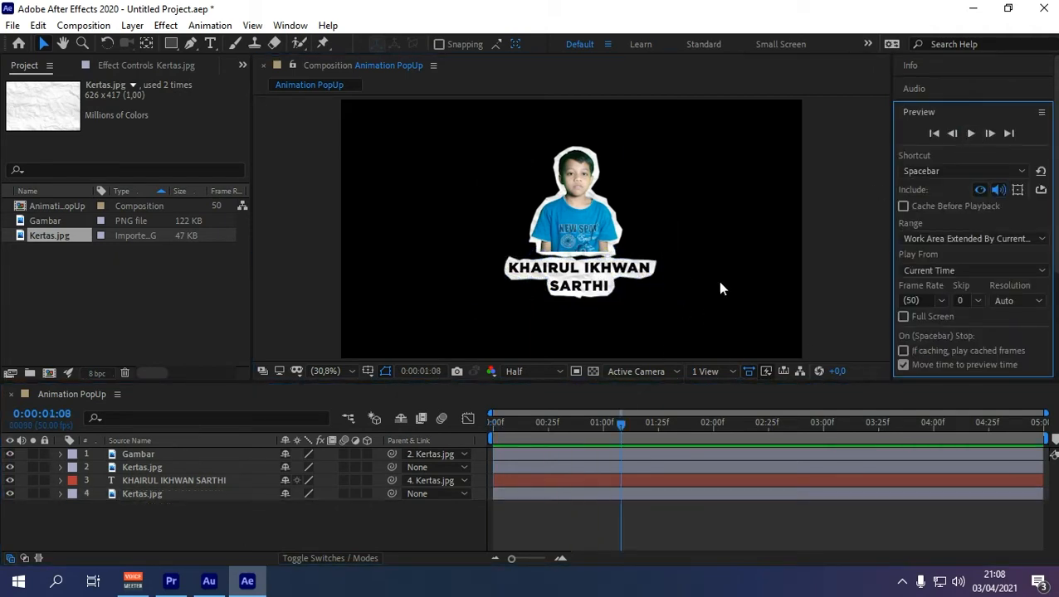
pyautogui.moveTo(627, 429); pyautogui.dragTo(485, 450)
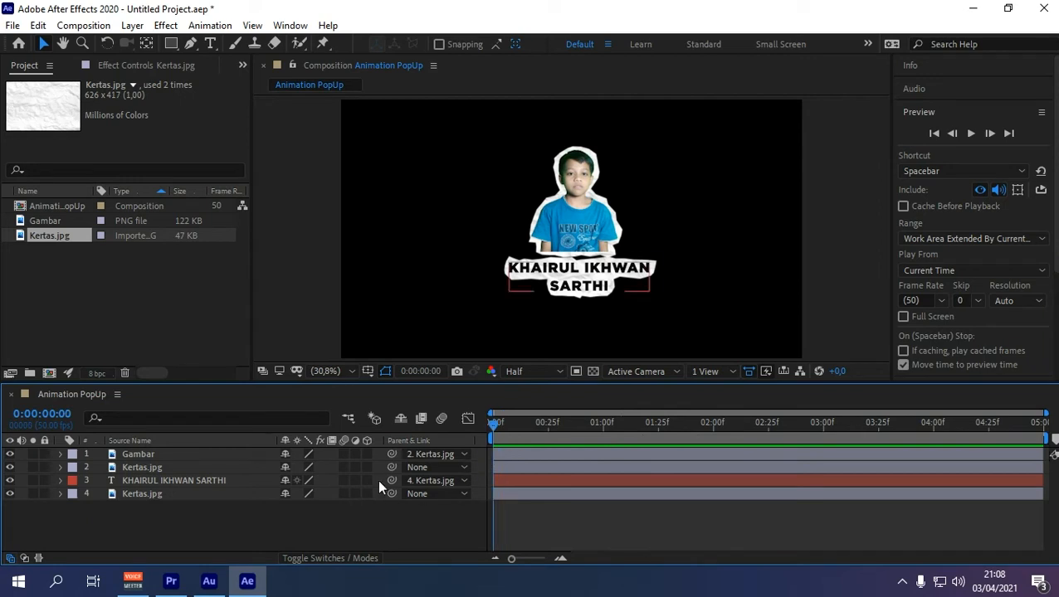
pyautogui.click(144, 465)
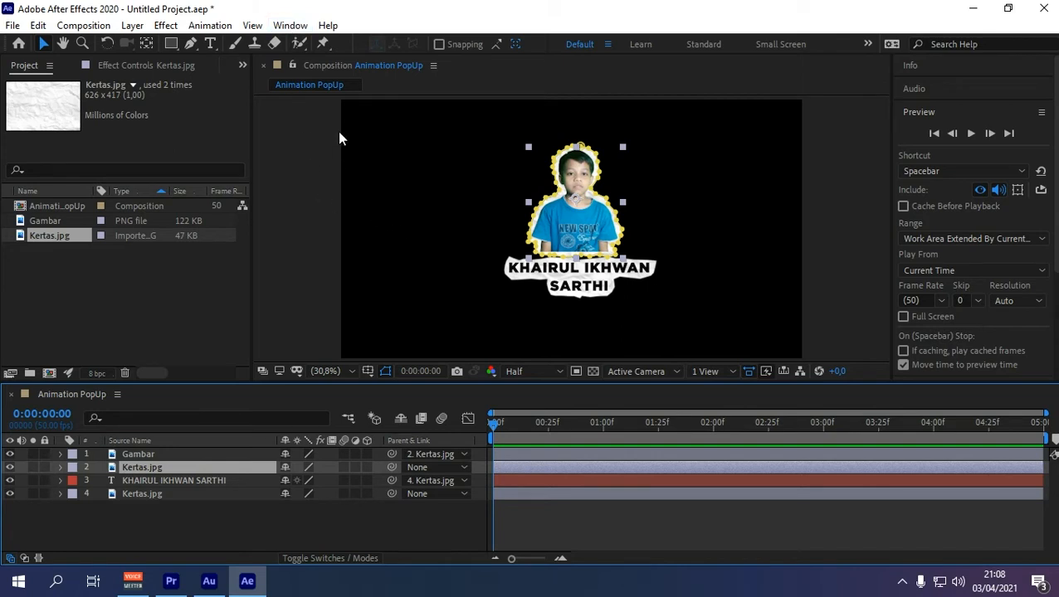
pyautogui.click(290, 25)
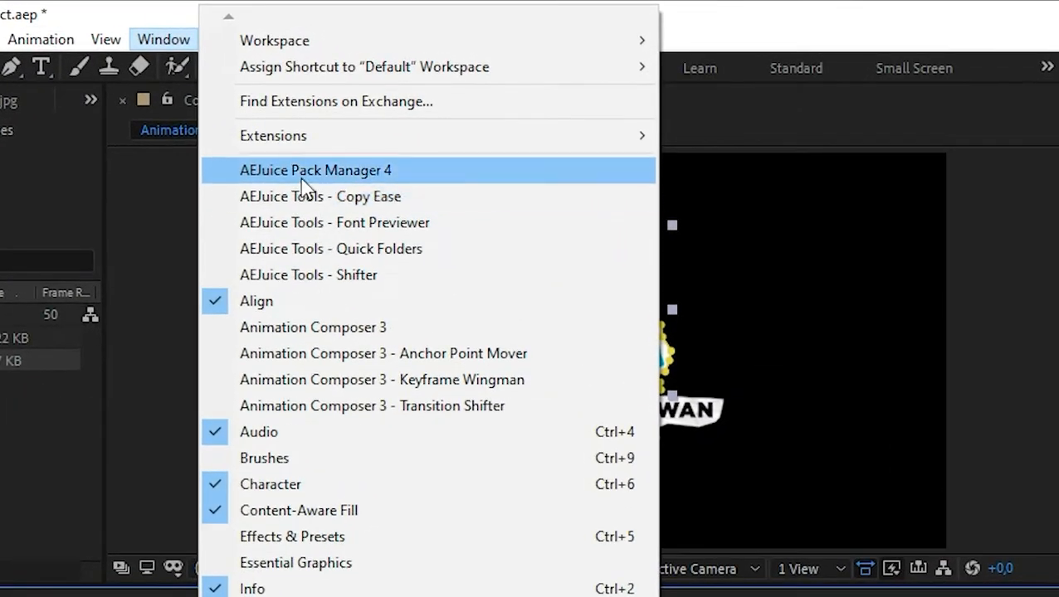
# Step: Apply Animation Composer's Ease Position & Rotate preset to Kertas.jpg as both in and out transitions
pyautogui.click(350, 329)
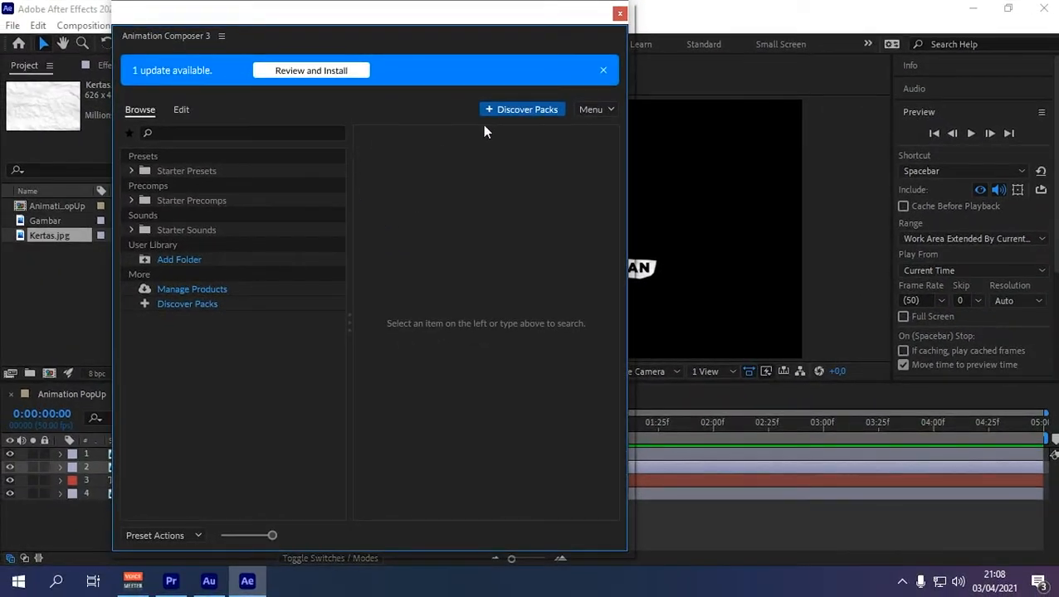
pyautogui.click(131, 172)
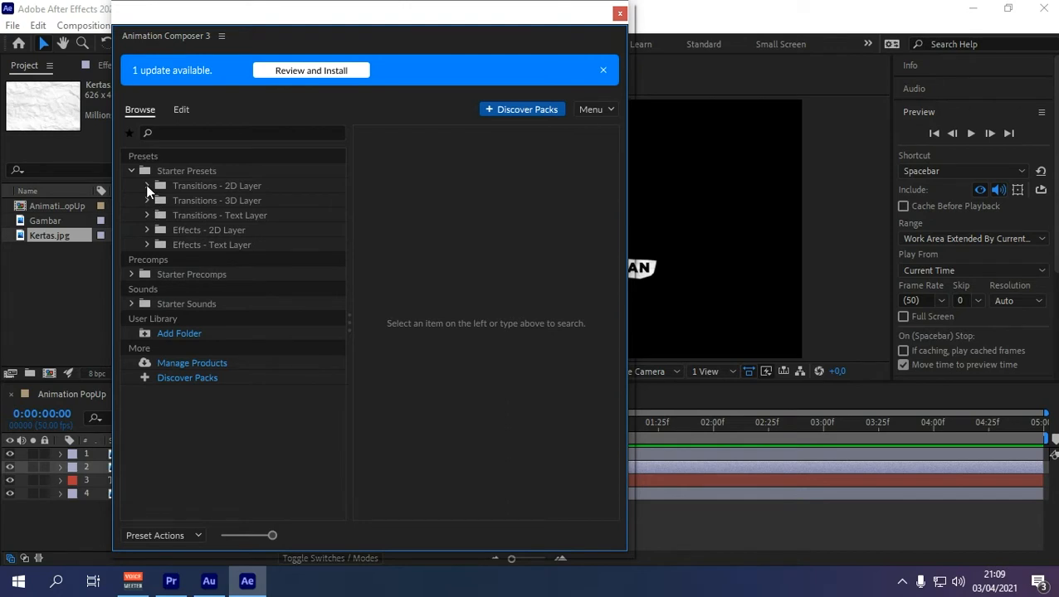
pyautogui.click(147, 187)
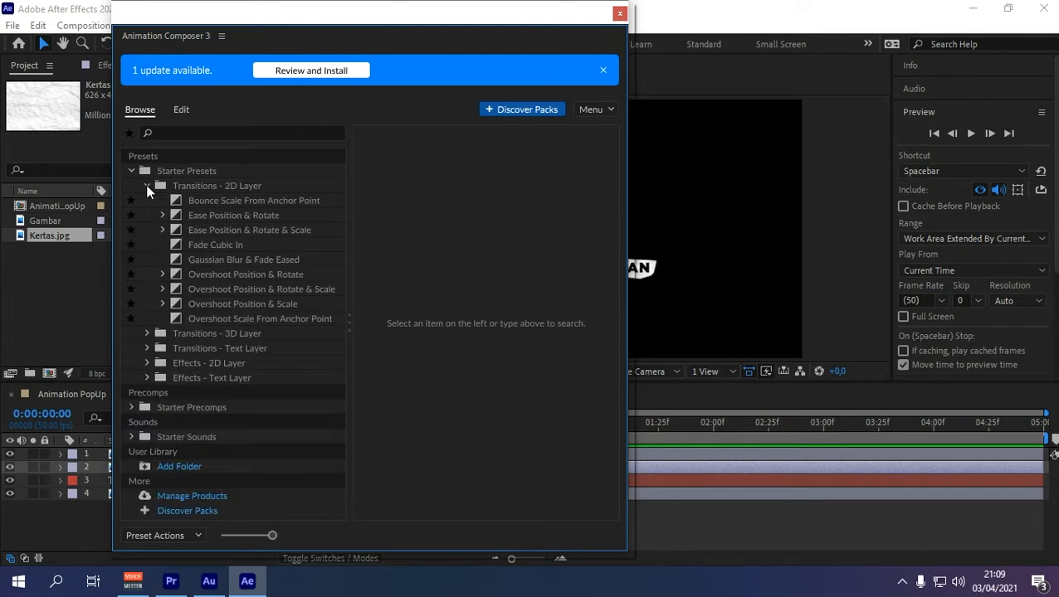
pyautogui.click(195, 200)
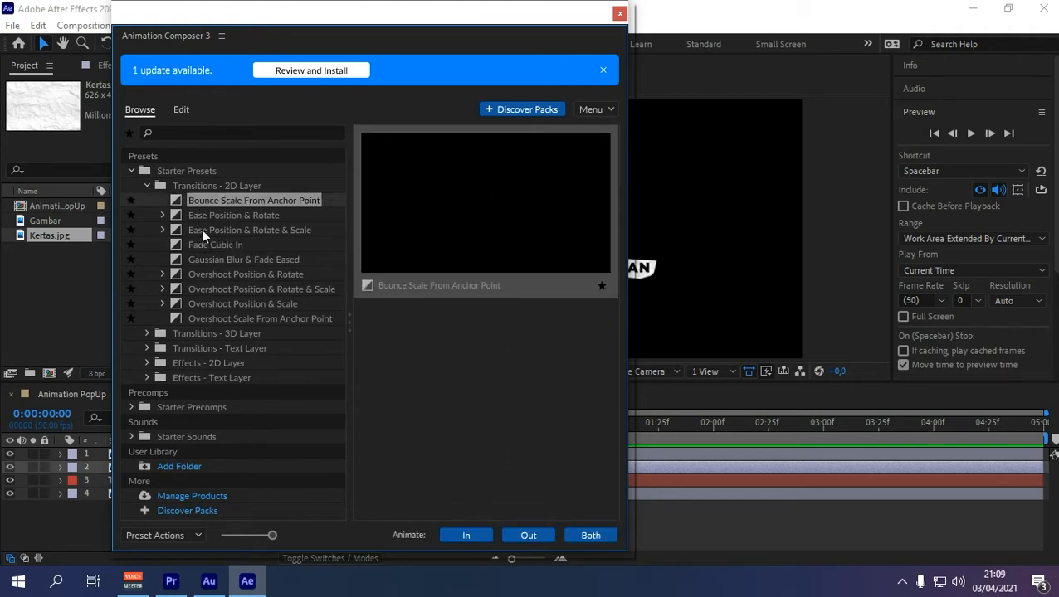
pyautogui.click(260, 215)
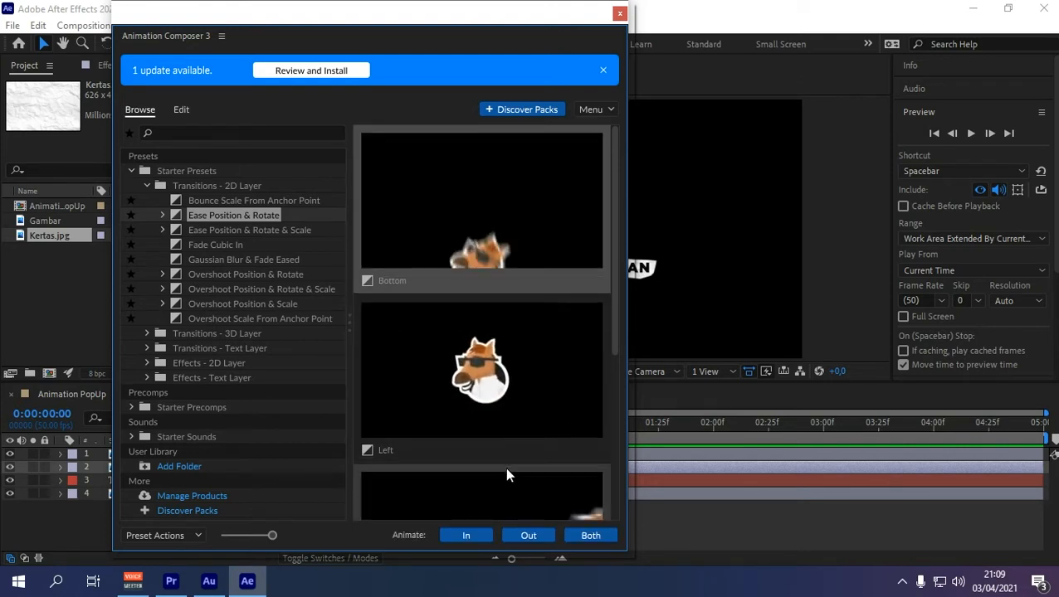
pyautogui.click(591, 537)
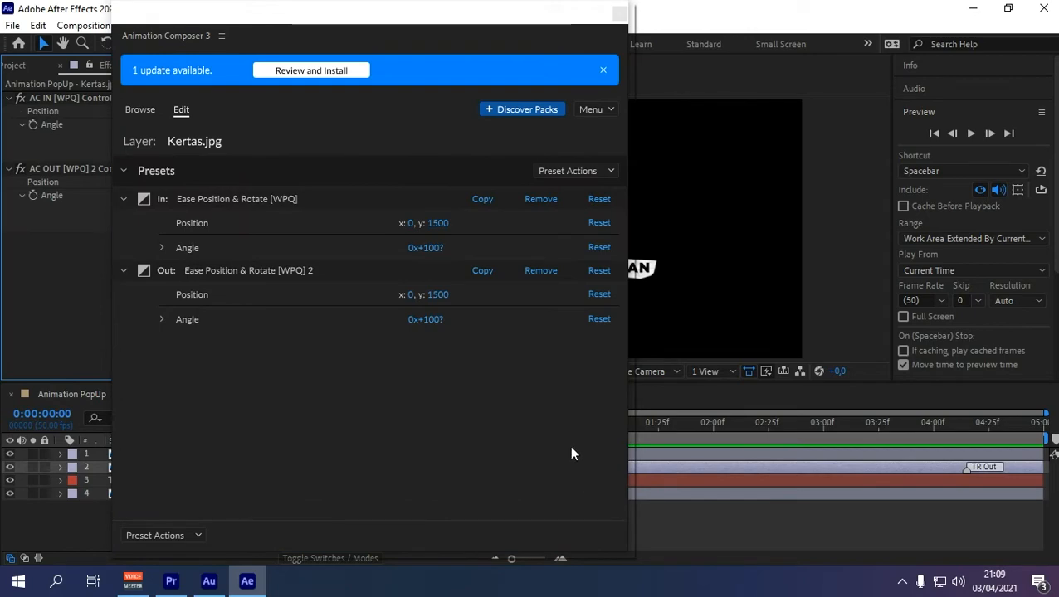
pyautogui.moveTo(546, 8); pyautogui.dragTo(541, 20)
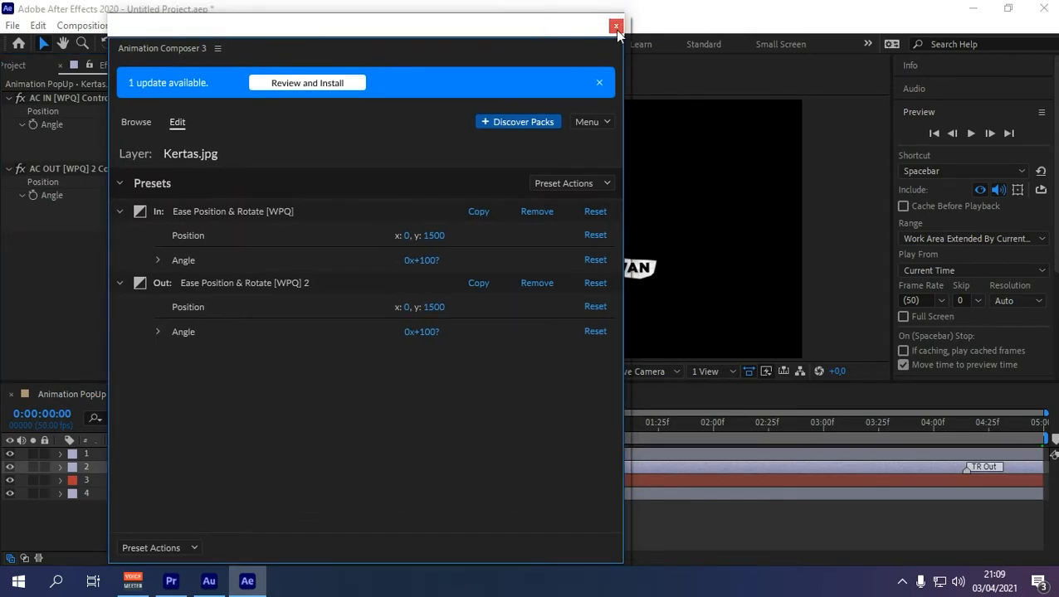
pyautogui.click(616, 26)
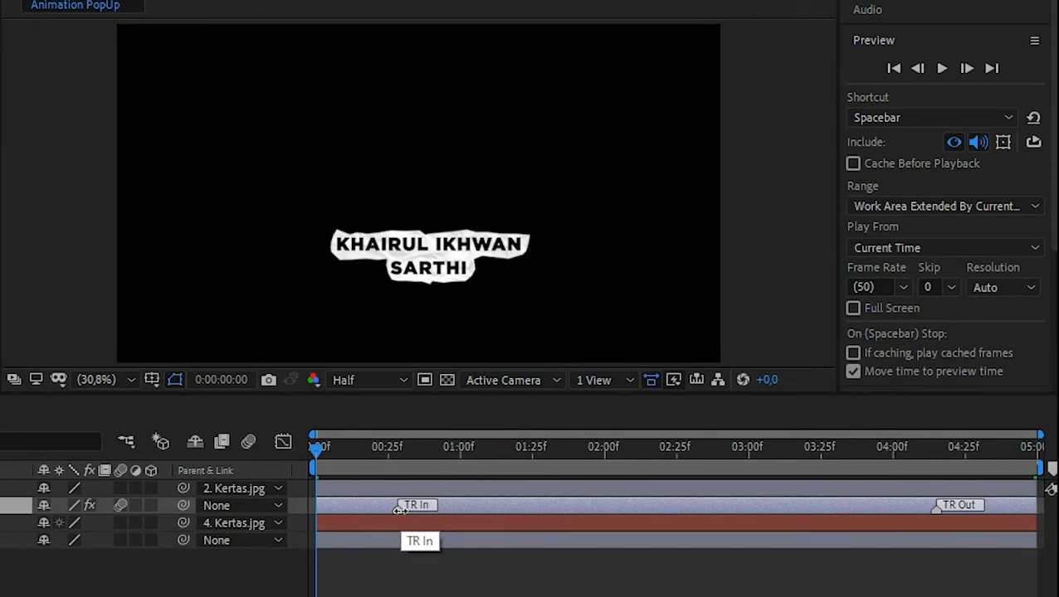
# Step: Move the photo layer's TR In marker later and TR Out marker earlier, then preview
pyautogui.moveTo(399, 510); pyautogui.dragTo(422, 510)
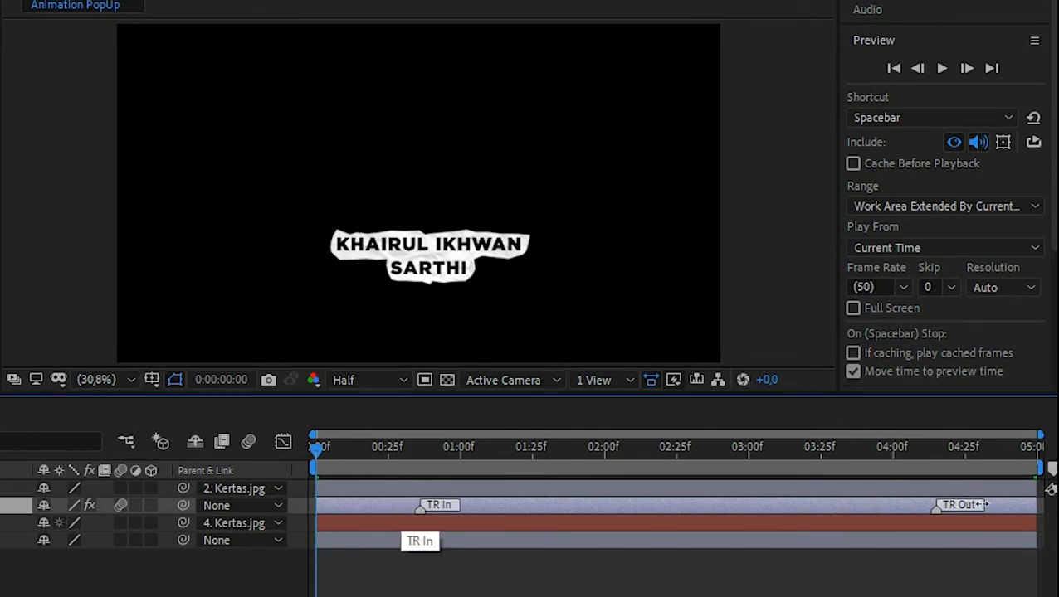
pyautogui.moveTo(937, 507); pyautogui.dragTo(894, 507)
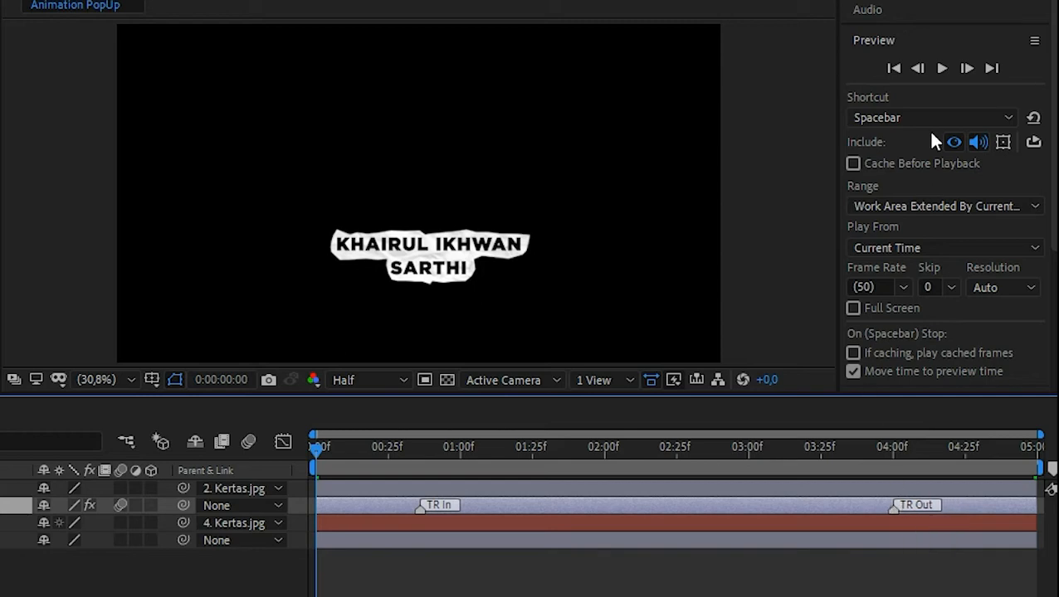
pyautogui.click(941, 68)
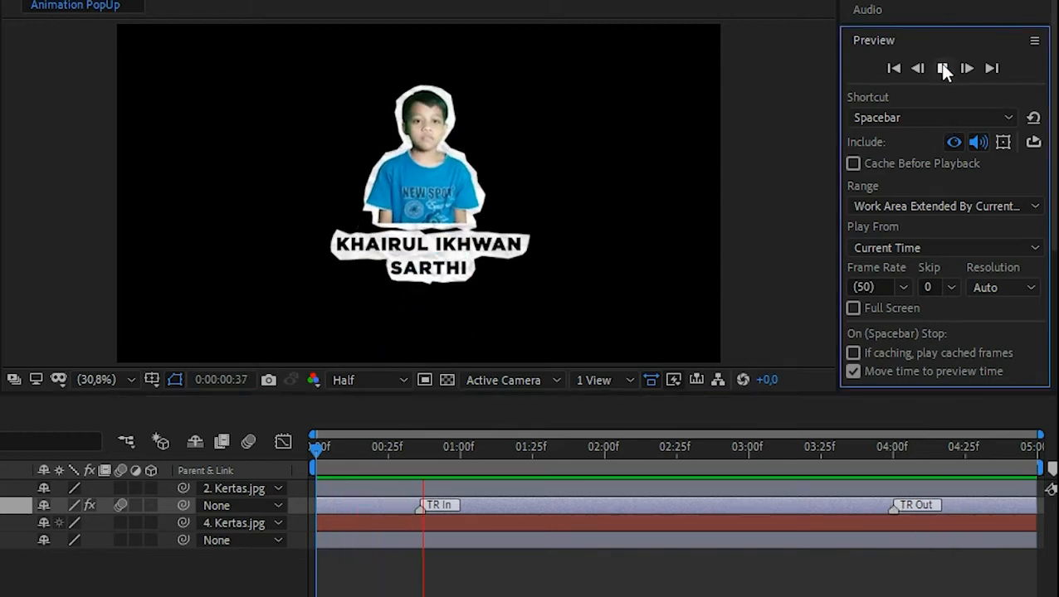
pyautogui.click(942, 68)
# Step: Shift TR In to about 1 second and TR Out just before 4 seconds, then replay
pyautogui.moveTo(421, 508); pyautogui.dragTo(451, 508)
pyautogui.moveTo(477, 463); pyautogui.dragTo(316, 469)
pyautogui.moveTo(893, 511); pyautogui.dragTo(867, 508)
pyautogui.click(940, 66)
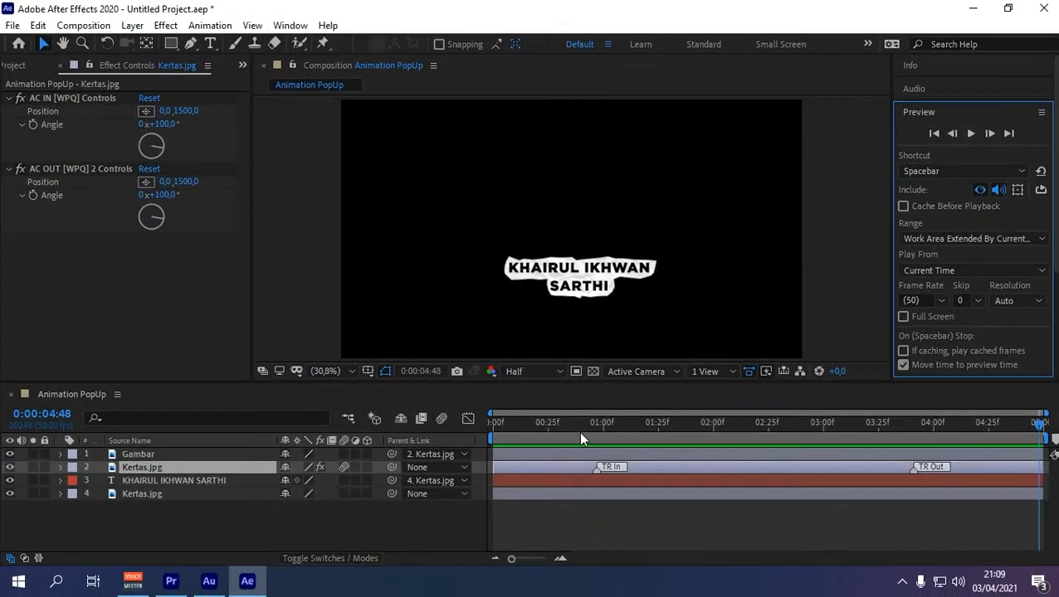
pyautogui.moveTo(568, 420); pyautogui.dragTo(654, 423)
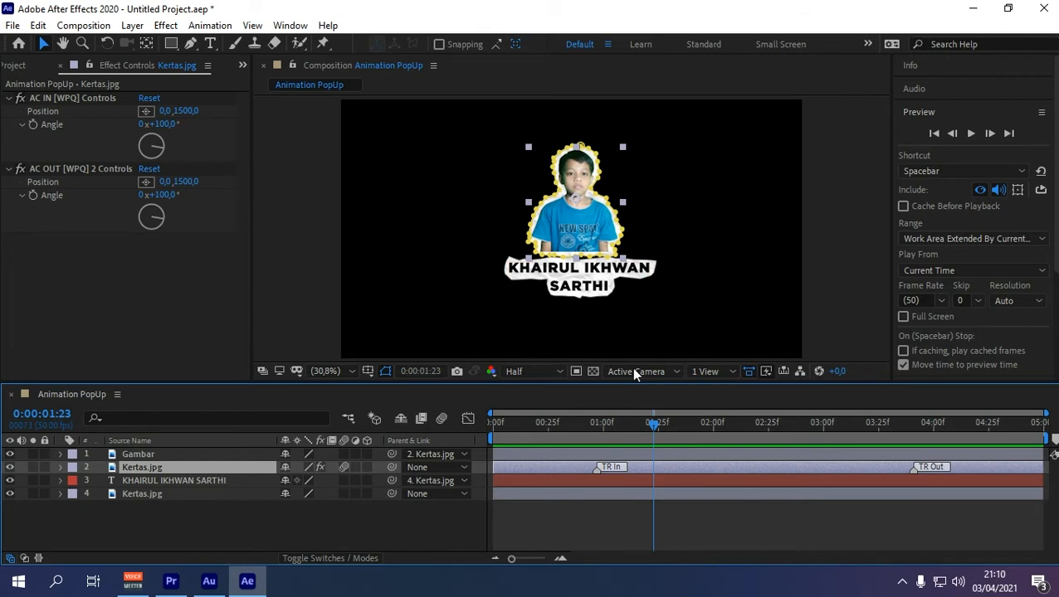
pyautogui.click(968, 133)
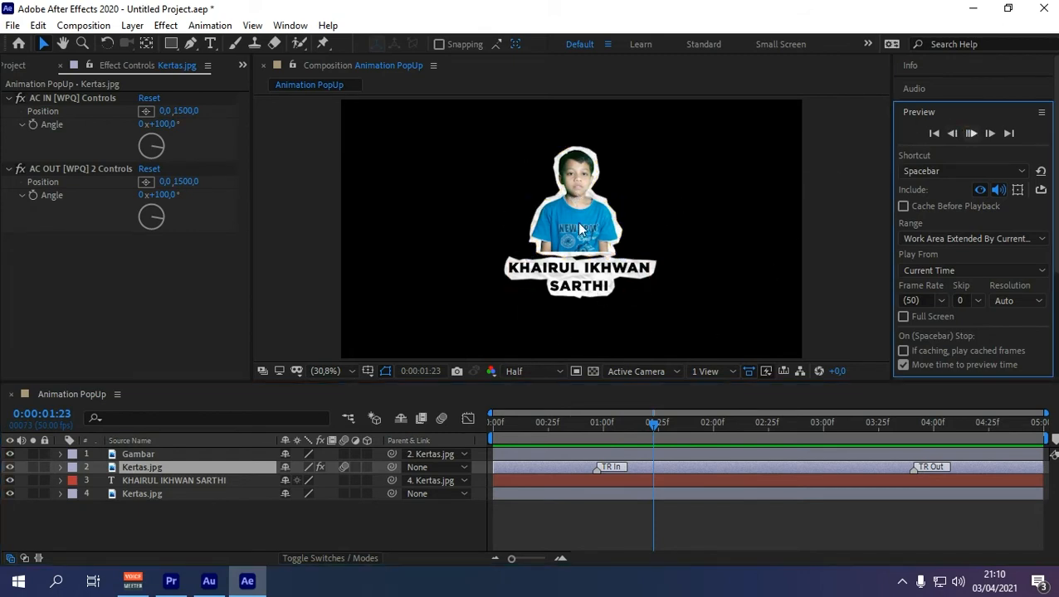
pyautogui.click(179, 465)
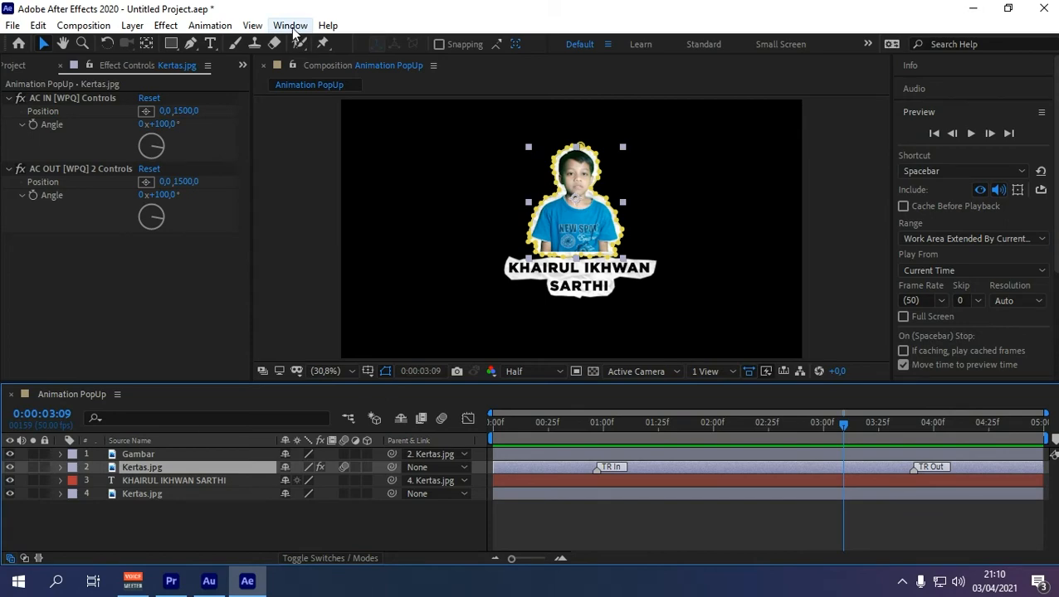
# Step: Apply the Starter Presets > Effects - 2D Layer Cosine Position & Rotation preset to Kertas.jpg
pyautogui.click(290, 24)
pyautogui.click(386, 211)
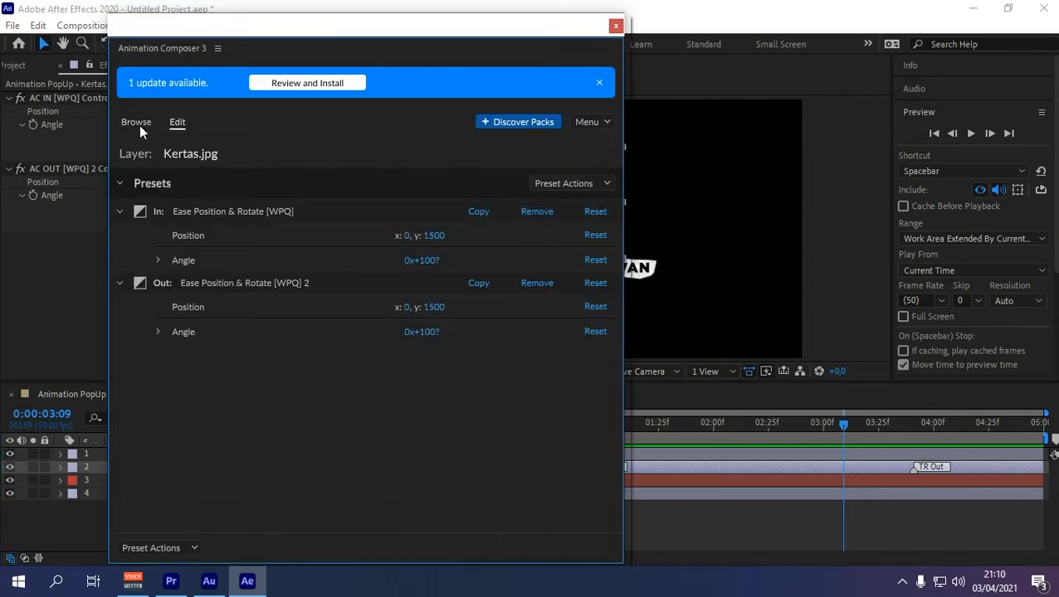
pyautogui.click(138, 124)
pyautogui.click(127, 183)
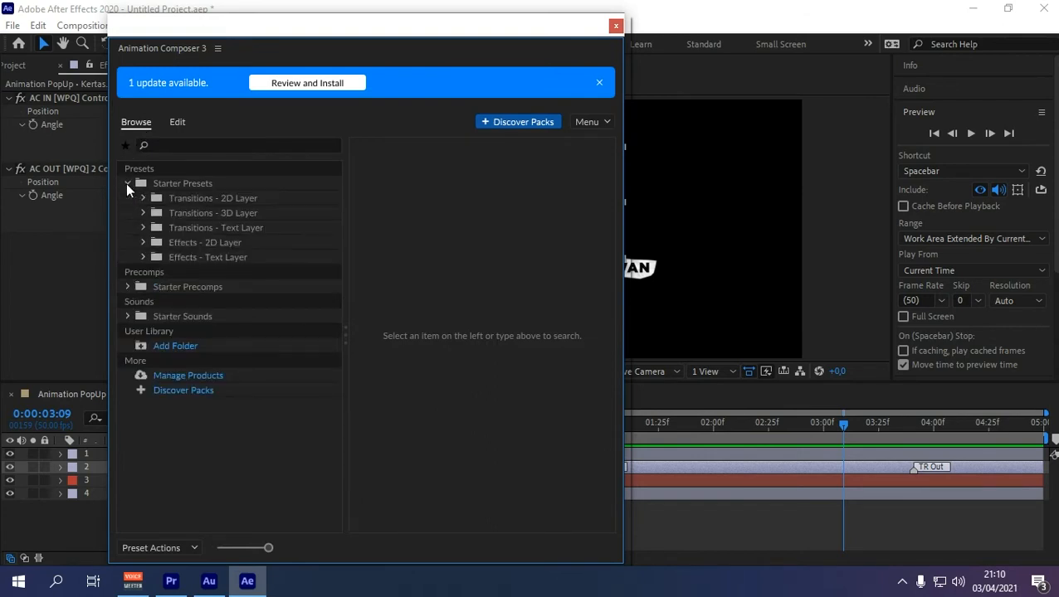
pyautogui.click(190, 244)
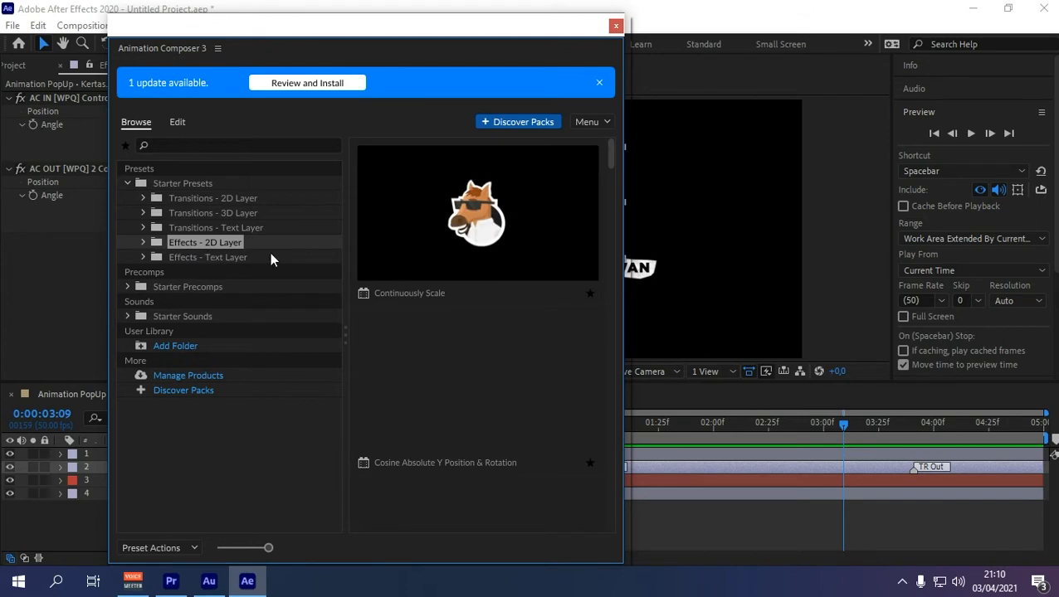
pyautogui.scroll(-2, 486, 200)
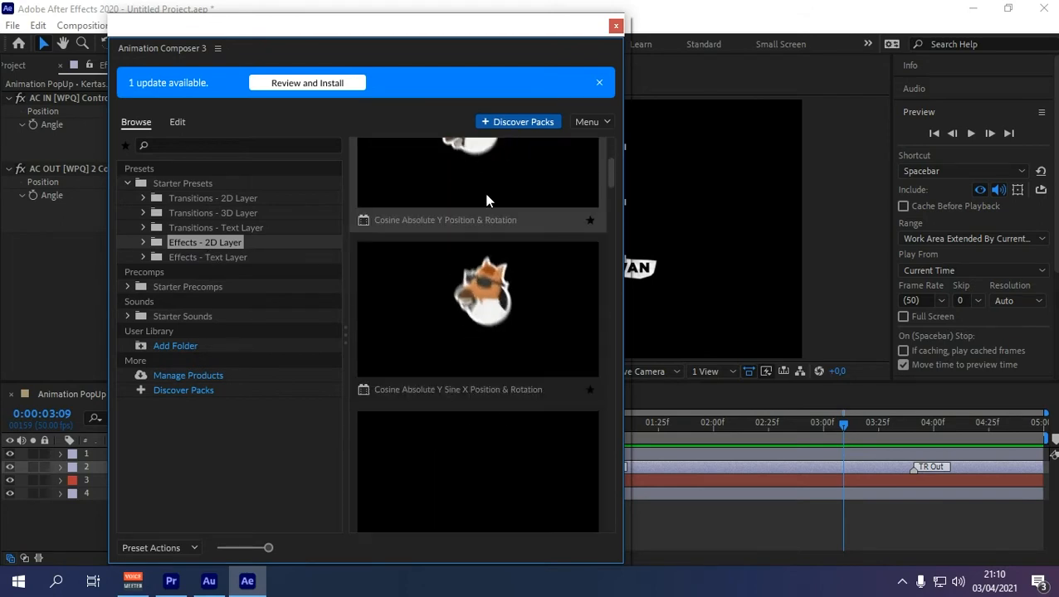
pyautogui.scroll(-5, 488, 199)
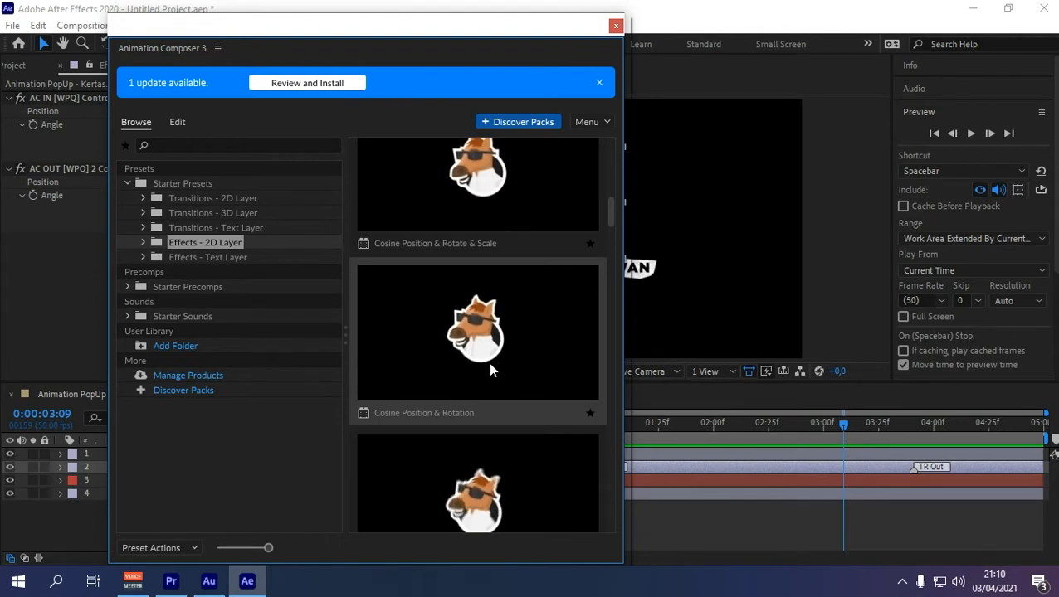
pyautogui.click(494, 385)
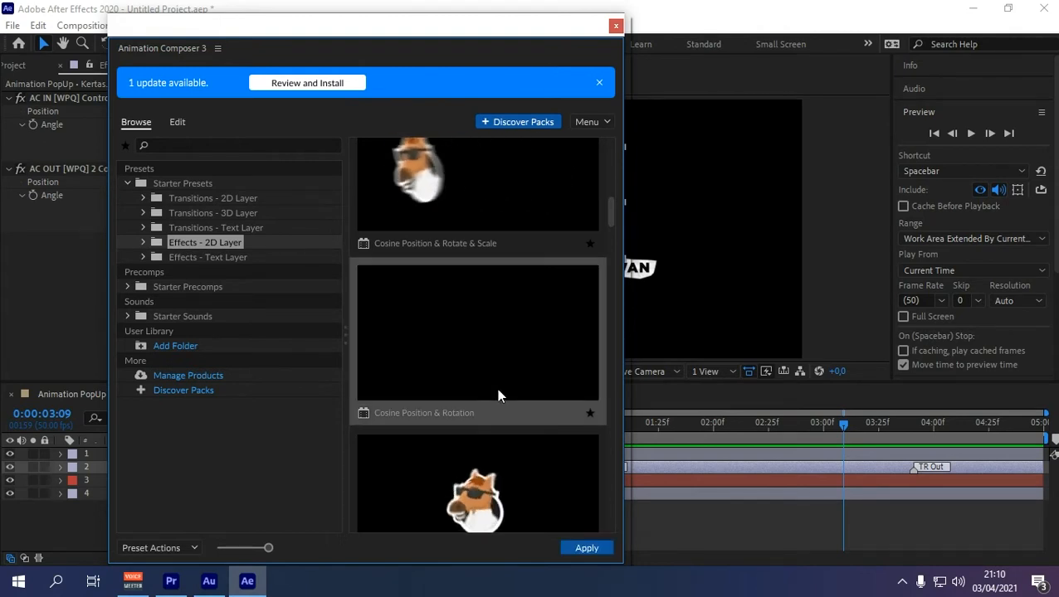
pyautogui.click(587, 548)
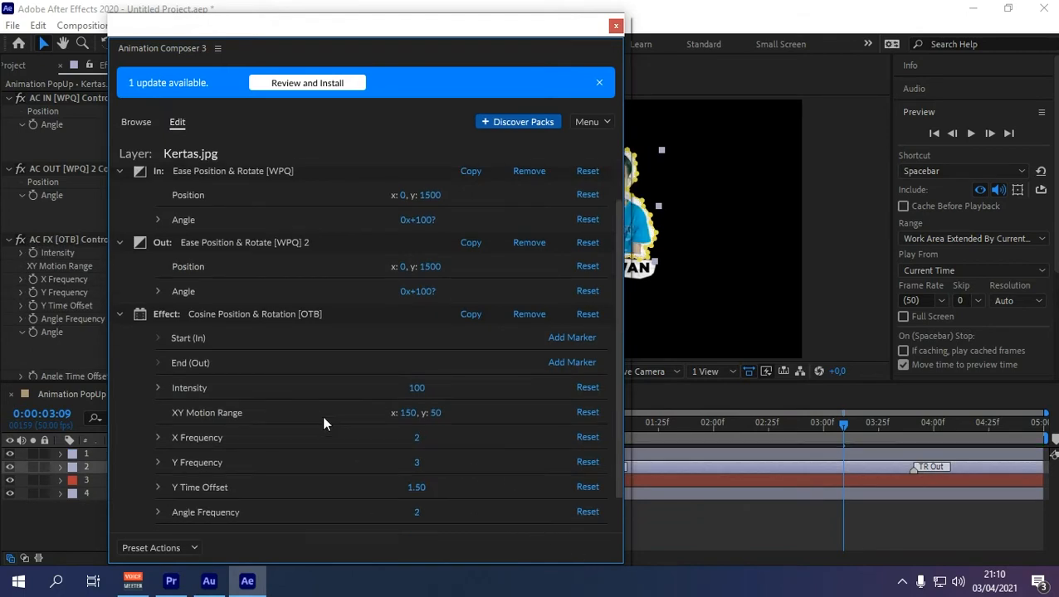
# Step: Set the wobble to Intensity 10, X Frequency 3 and Y Frequency 4, then close Animation Composer
pyautogui.scroll(-2, 322, 415)
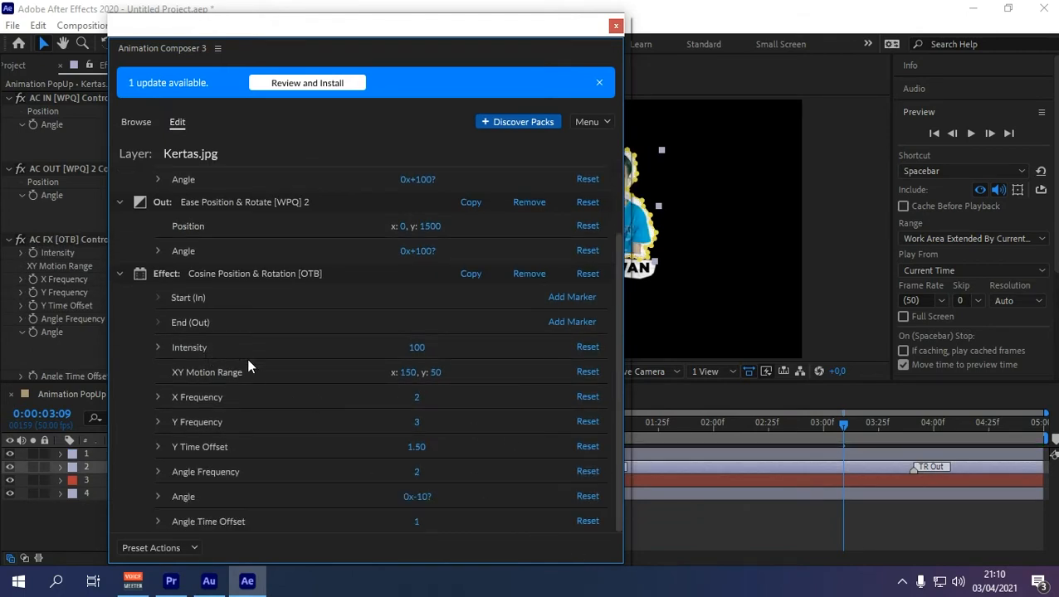
pyautogui.click(415, 347)
pyautogui.write('1')
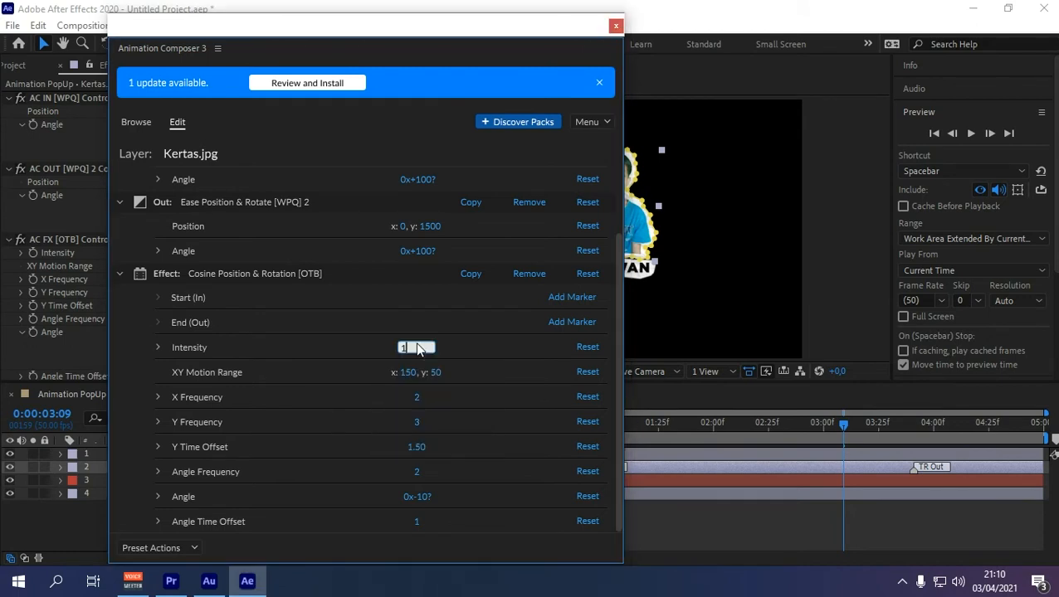
pyautogui.write('0')
pyautogui.press('Return')
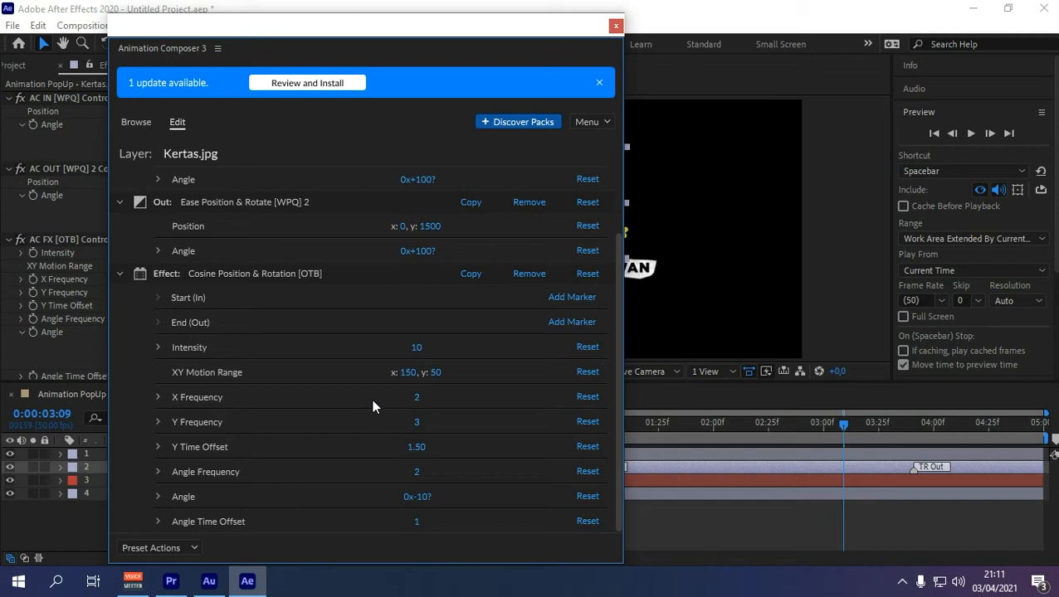
pyautogui.click(418, 399)
pyautogui.write('3')
pyautogui.click(468, 398)
pyautogui.click(417, 425)
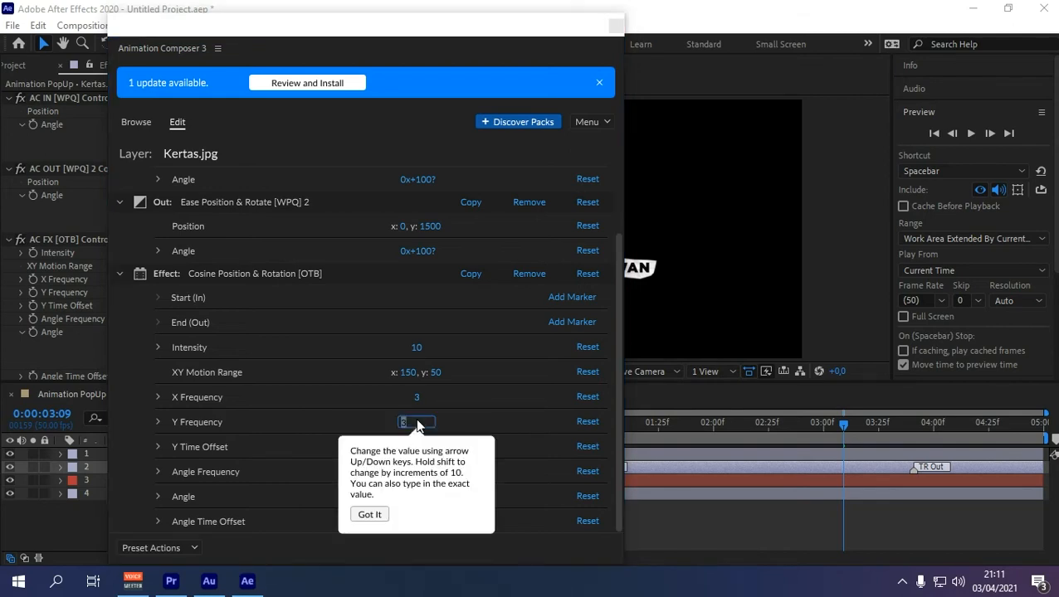
pyautogui.write('4')
pyautogui.click(505, 423)
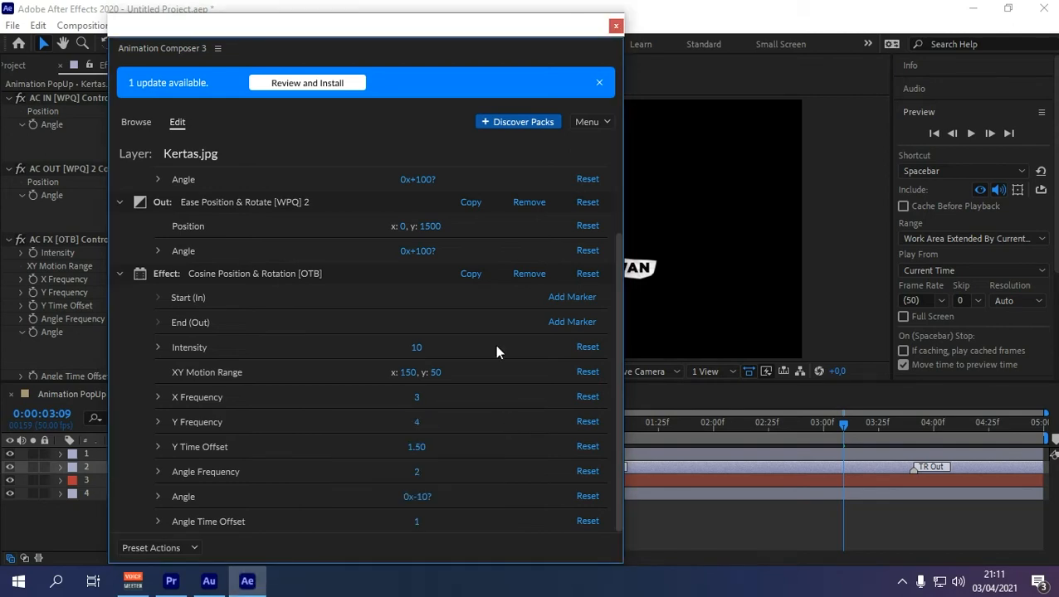
pyautogui.click(616, 25)
pyautogui.moveTo(841, 422); pyautogui.dragTo(480, 453)
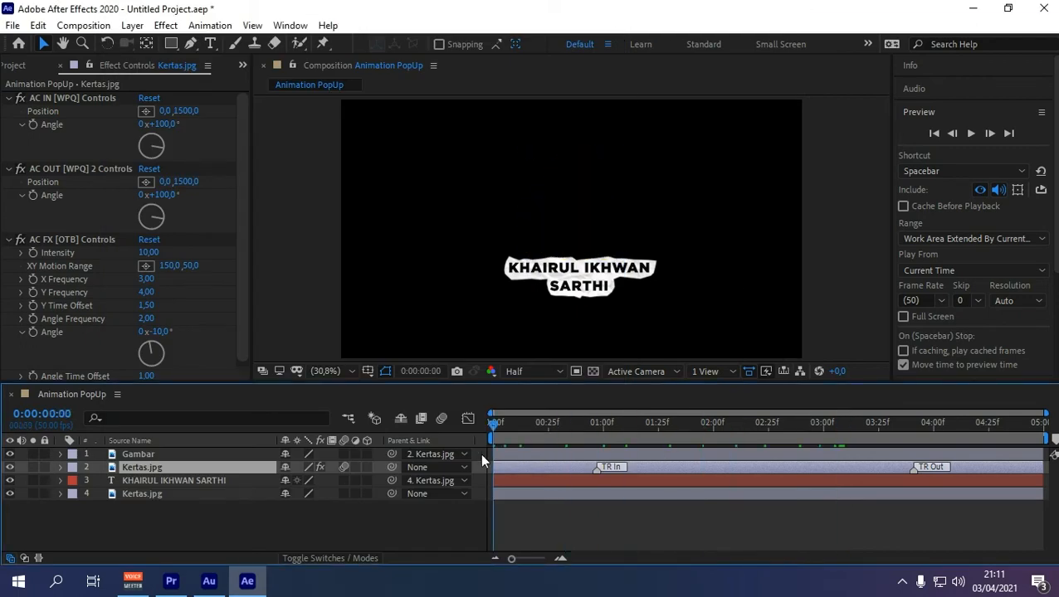
pyautogui.click(969, 133)
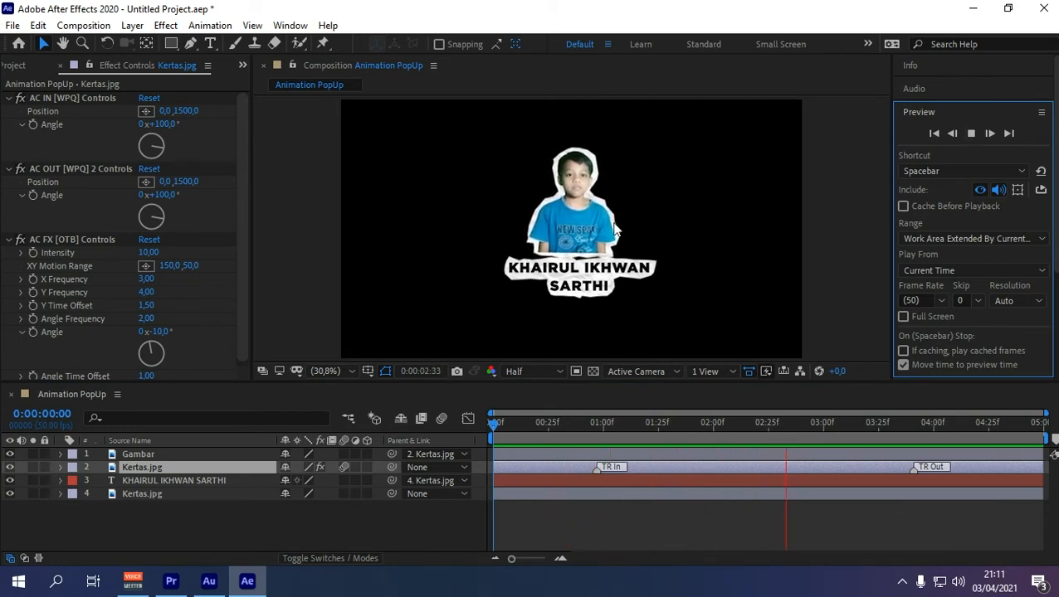
pyautogui.click(971, 138)
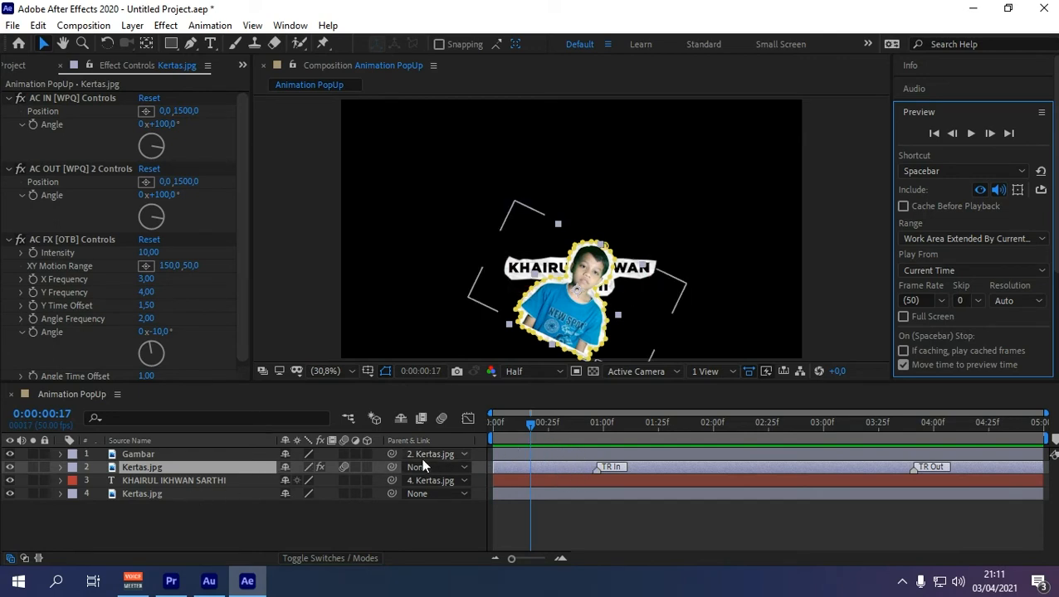
pyautogui.click(534, 423)
pyautogui.moveTo(533, 421); pyautogui.dragTo(637, 425)
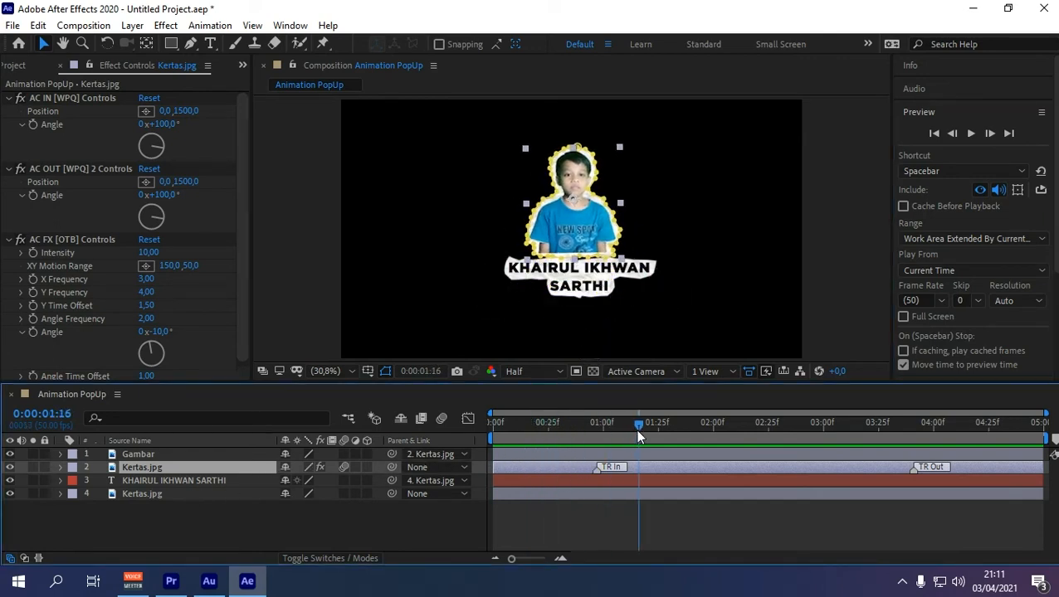
pyautogui.click(152, 492)
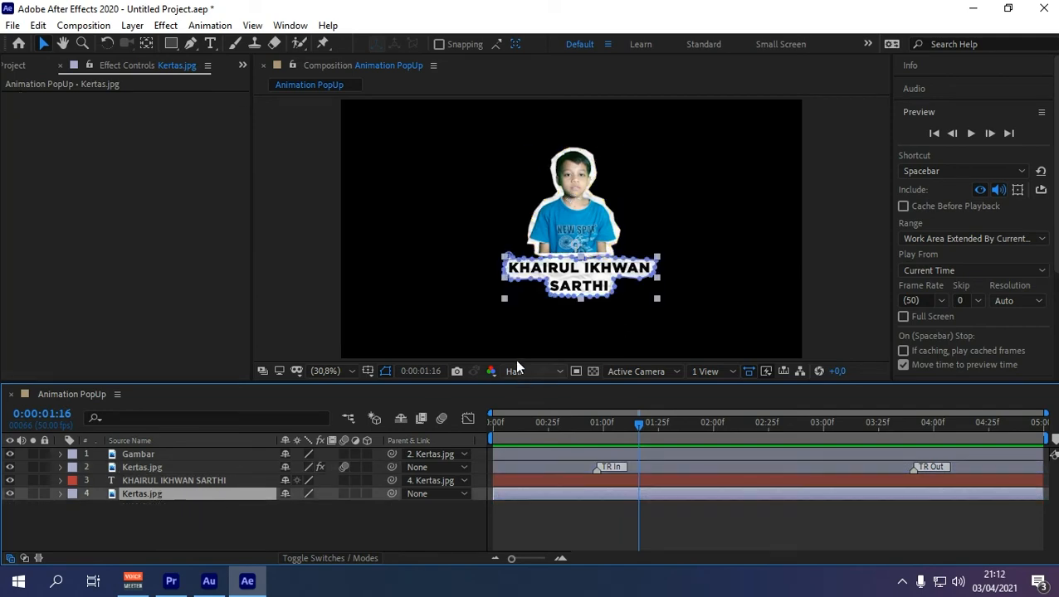
# Step: Apply the Transitions - 2D Layer Ease Position & Rotate preset to the lower Kertas.jpg, both in and out
pyautogui.click(289, 25)
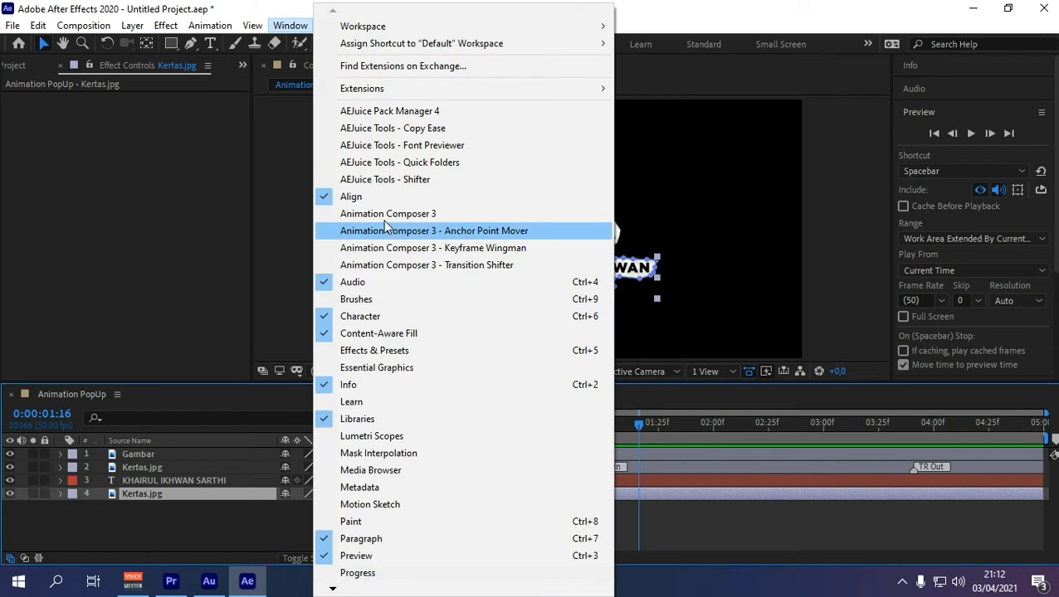
pyautogui.click(344, 213)
pyautogui.click(153, 186)
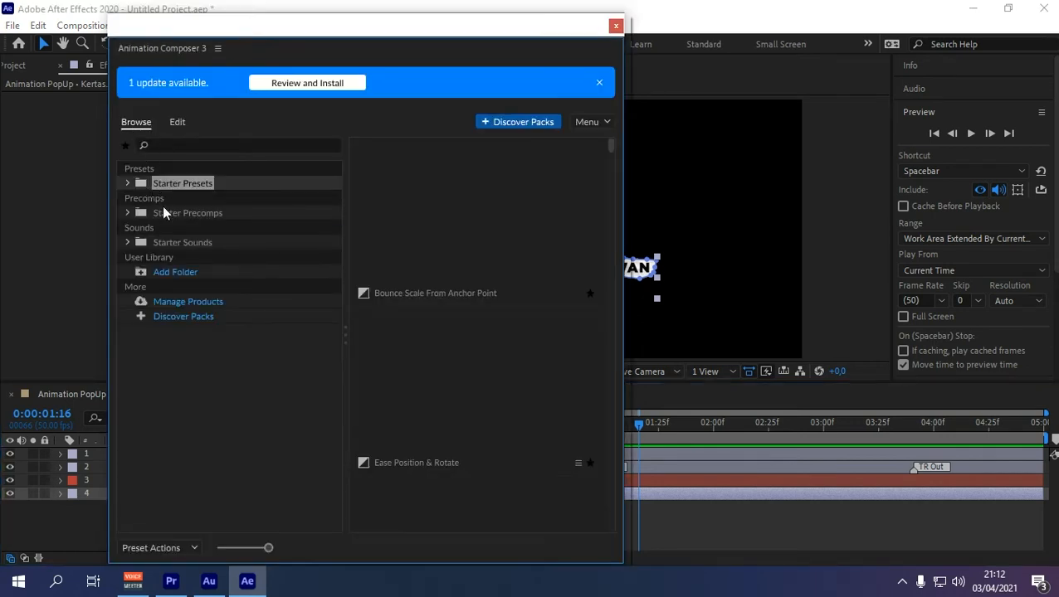
pyautogui.click(128, 184)
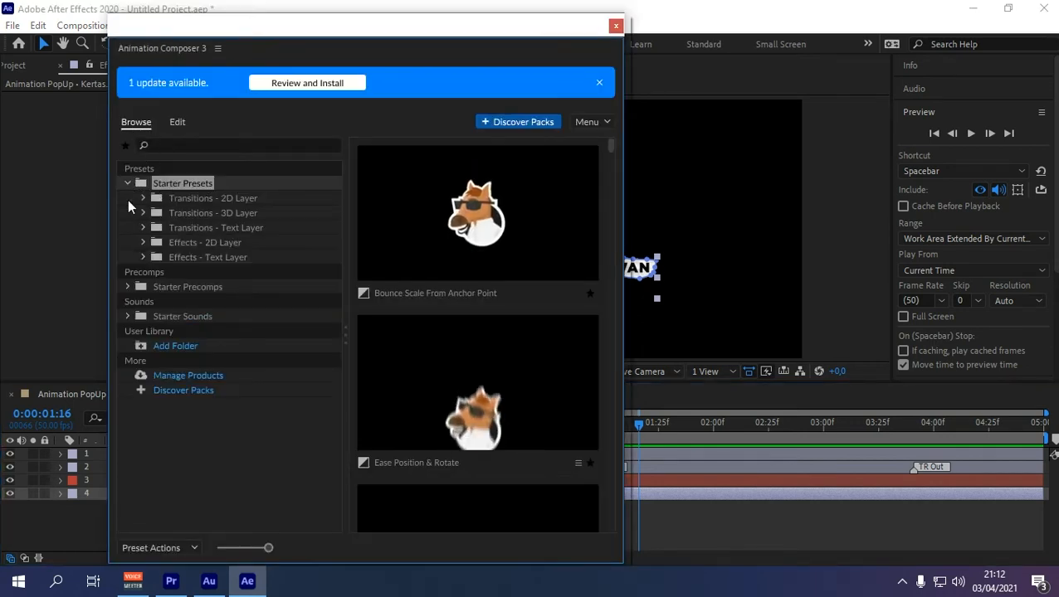
pyautogui.click(208, 200)
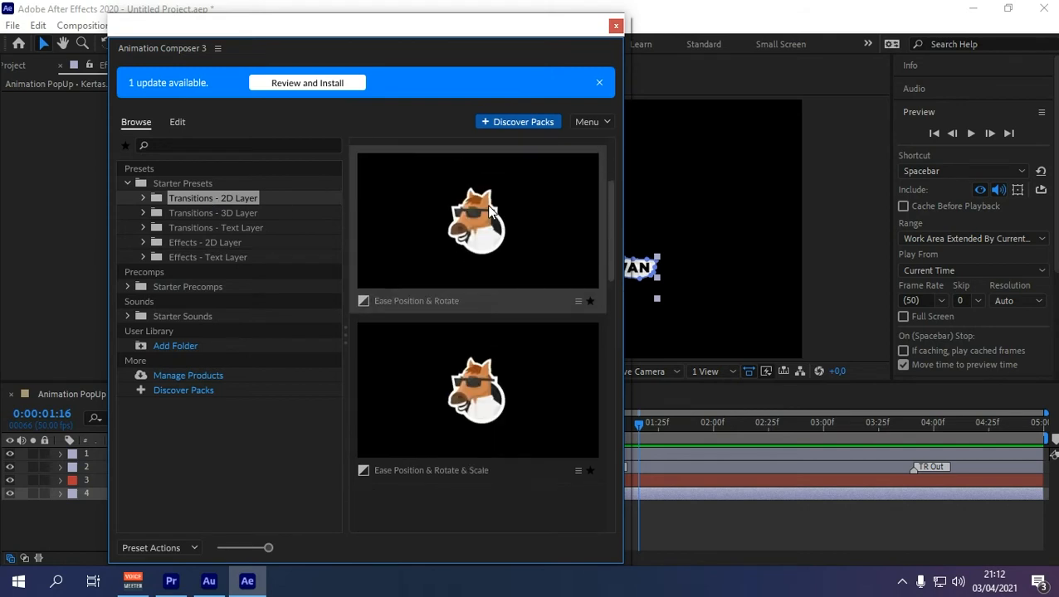
pyautogui.scroll(-1, 465, 283)
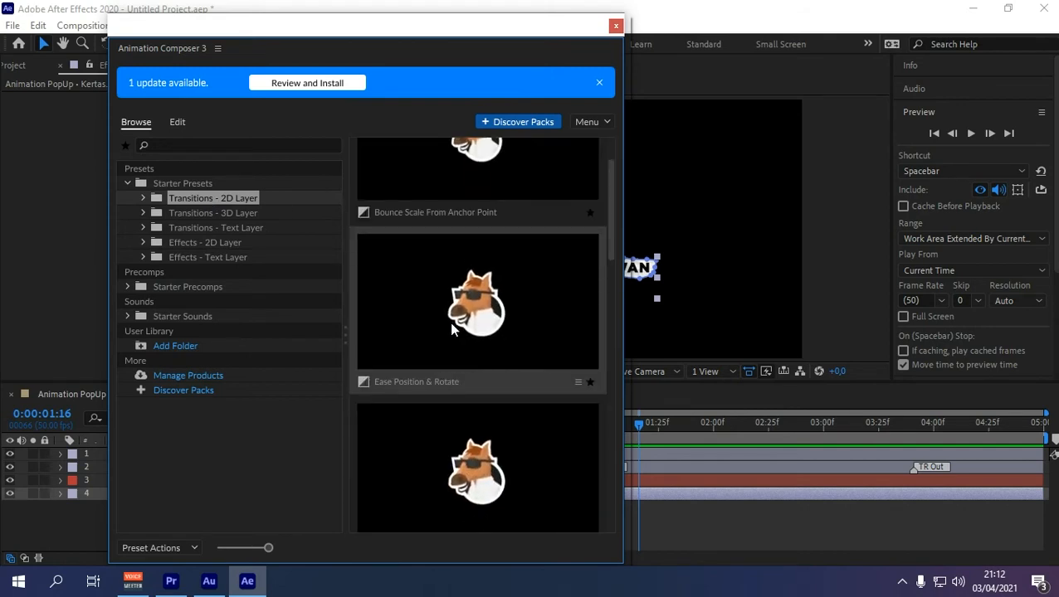
pyautogui.click(452, 331)
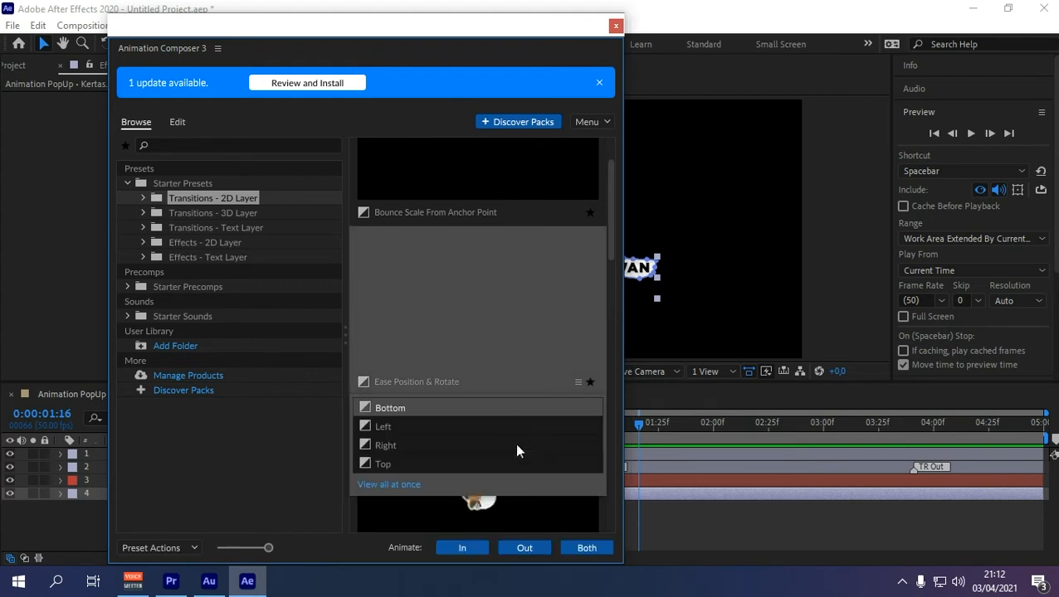
pyautogui.click(584, 550)
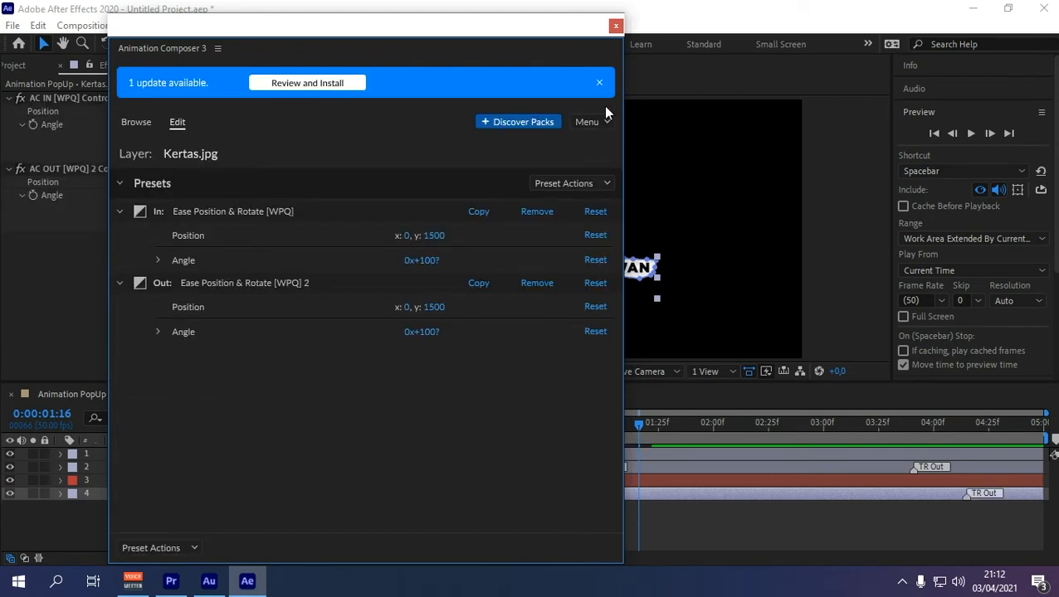
pyautogui.click(615, 25)
# Step: Move layer 4's TR In marker later and TR Out earlier, then preview from the start
pyautogui.moveTo(599, 468)
pyautogui.mouseDown()
pyautogui.moveTo(585, 467)
pyautogui.moveTo(596, 467)
pyautogui.moveTo(582, 494)
pyautogui.moveTo(632, 494)
pyautogui.mouseUp()
pyautogui.moveTo(967, 493); pyautogui.dragTo(879, 493)
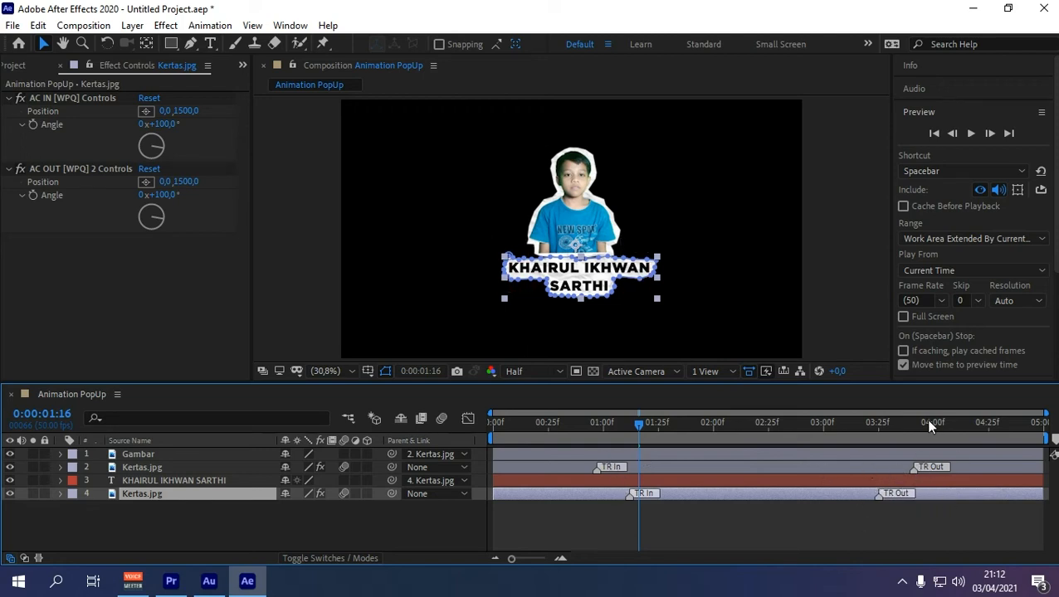
pyautogui.moveTo(641, 427); pyautogui.dragTo(490, 439)
pyautogui.click(970, 134)
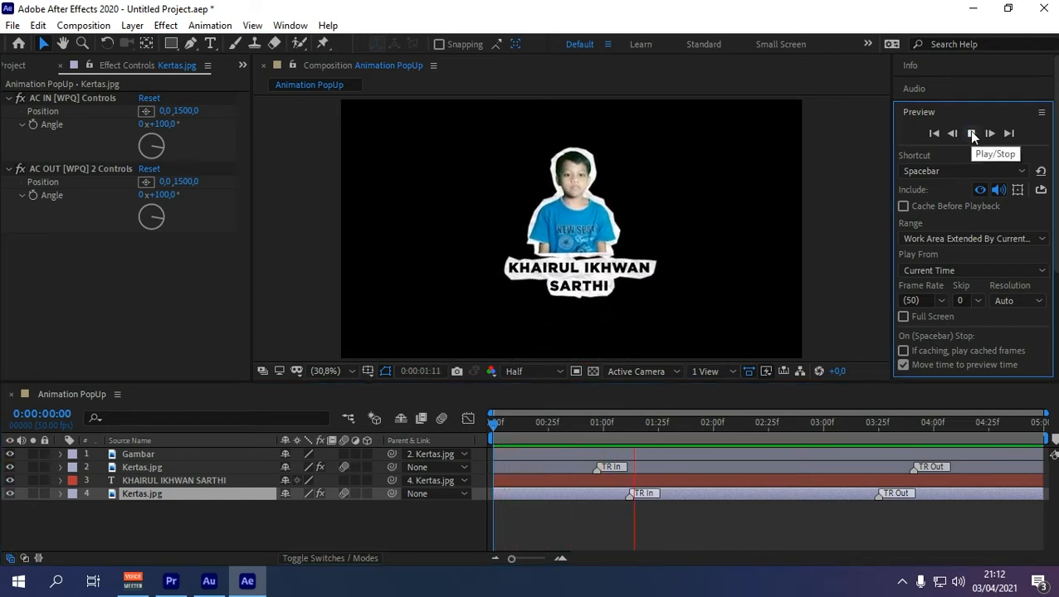
pyautogui.click(973, 133)
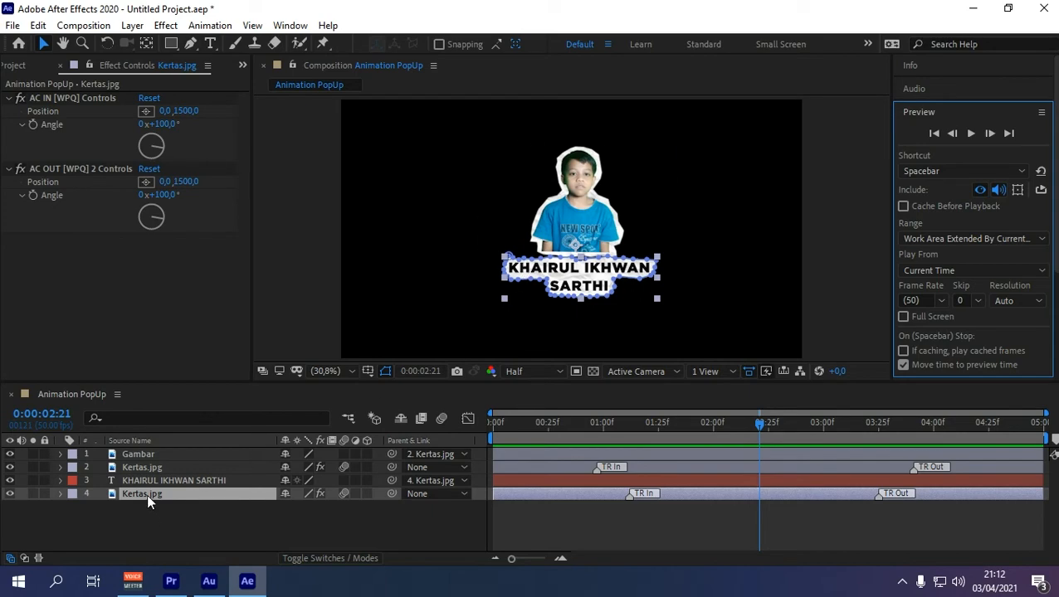
# Step: Apply the Cosine Position & Rotation effect preset to the lower Kertas.jpg layer
pyautogui.click(307, 26)
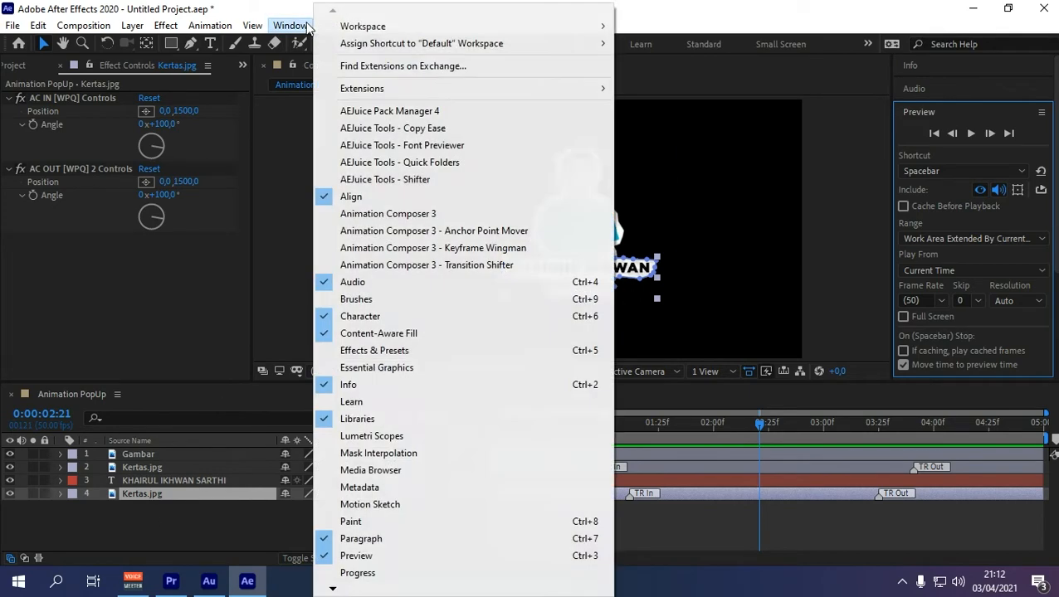
pyautogui.click(402, 215)
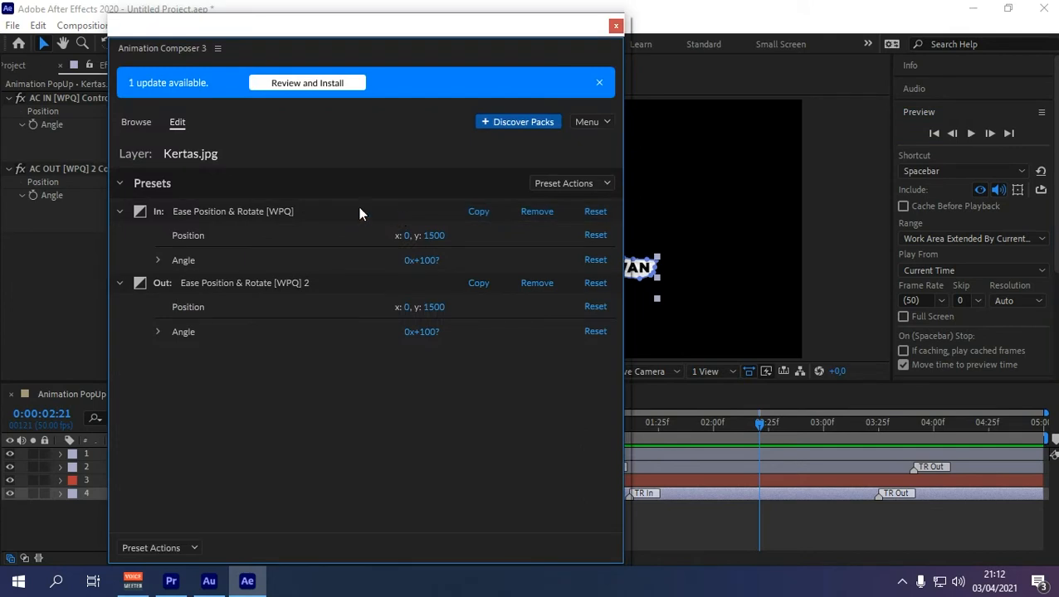
pyautogui.click(135, 122)
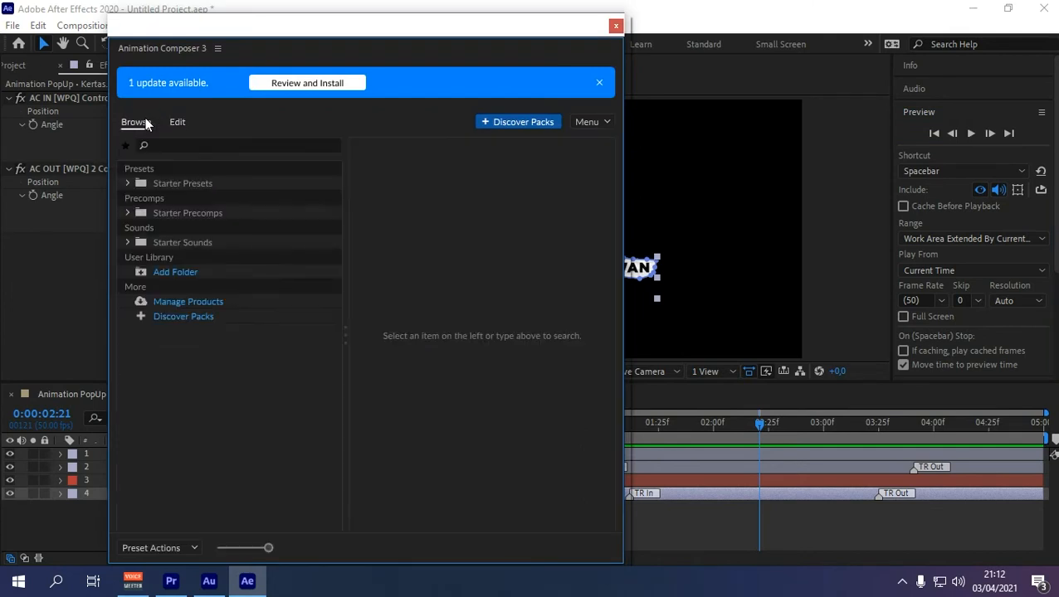
pyautogui.click(127, 183)
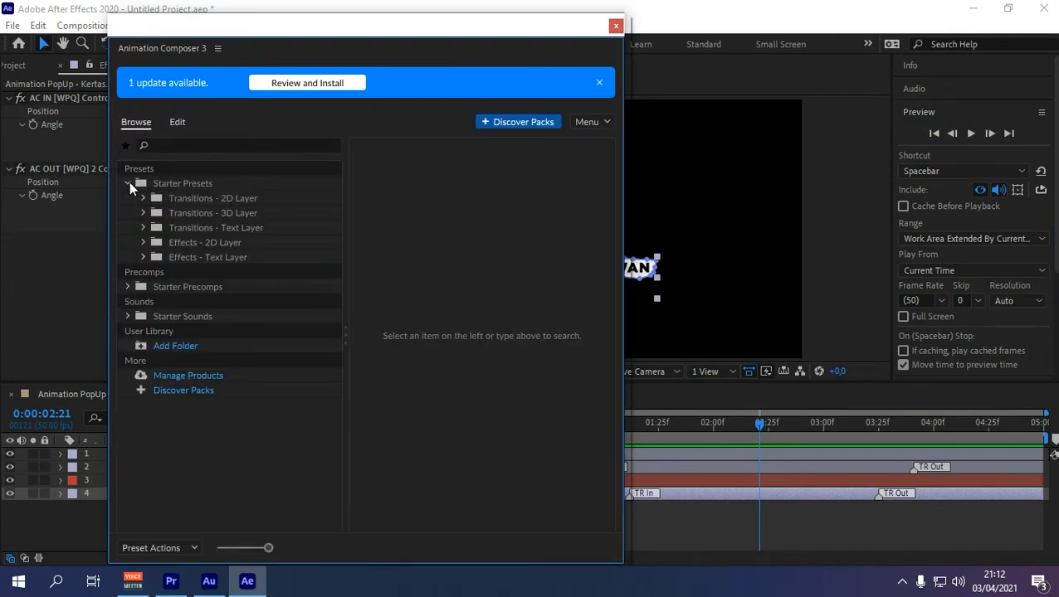
pyautogui.click(189, 242)
pyautogui.scroll(-1, 498, 201)
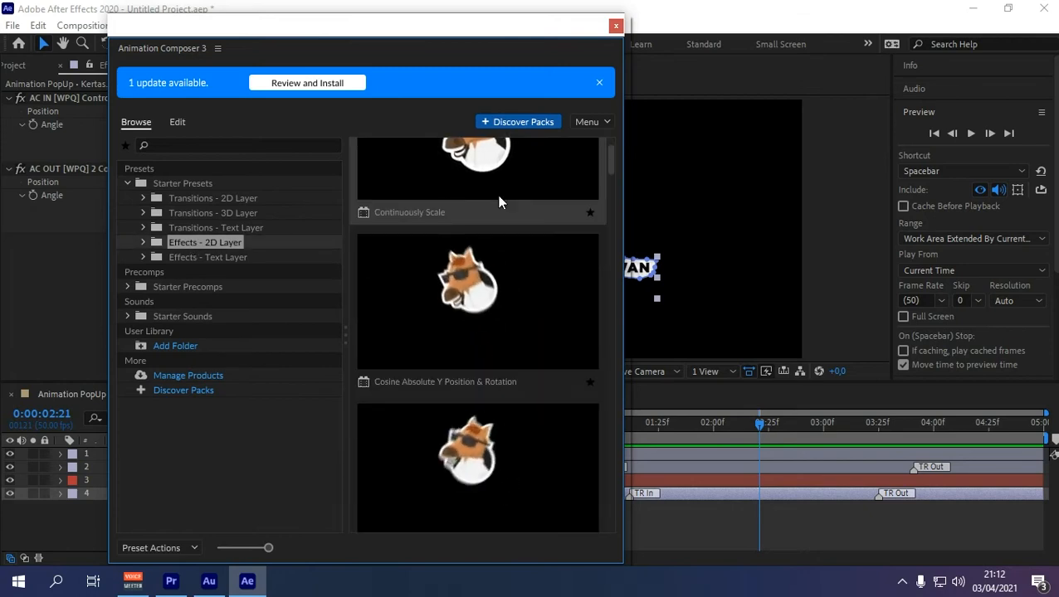
pyautogui.scroll(-5, 497, 202)
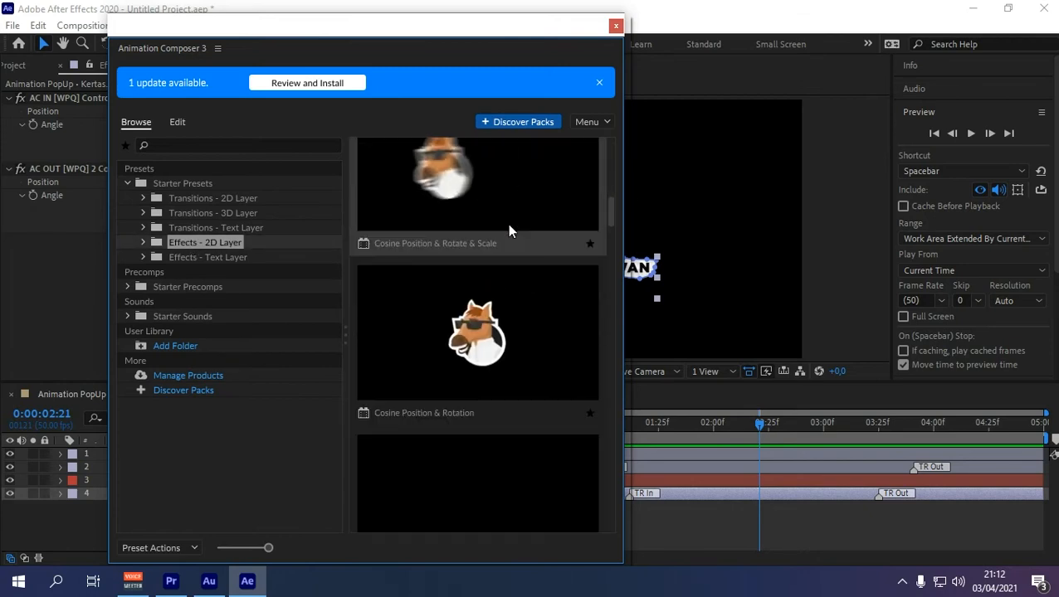
pyautogui.click(481, 345)
pyautogui.click(583, 548)
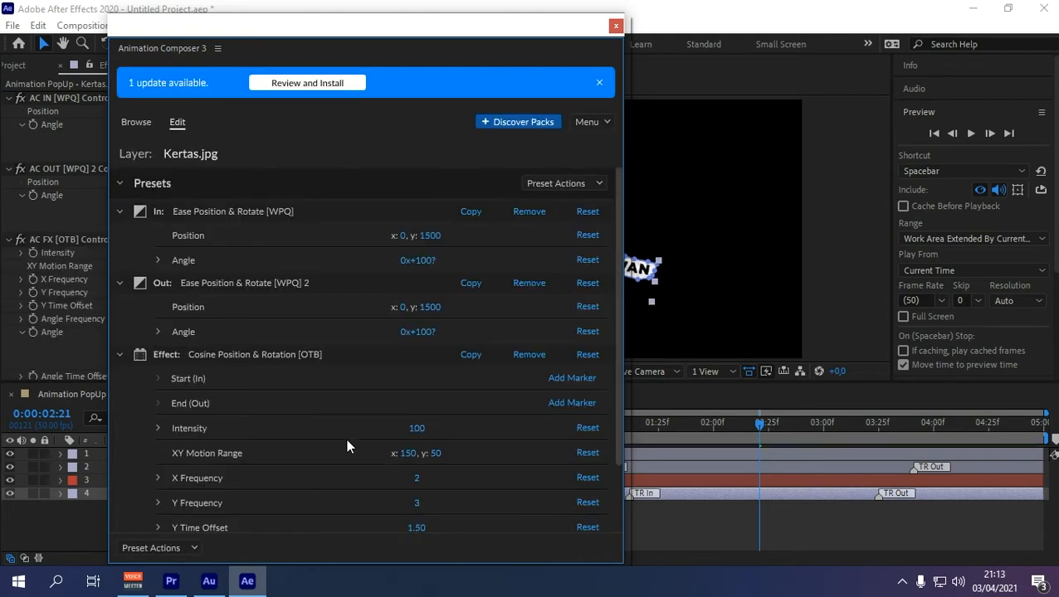
# Step: Set the effect's Intensity to 8 and X Frequency to 3, then close Animation Composer
pyautogui.click(421, 428)
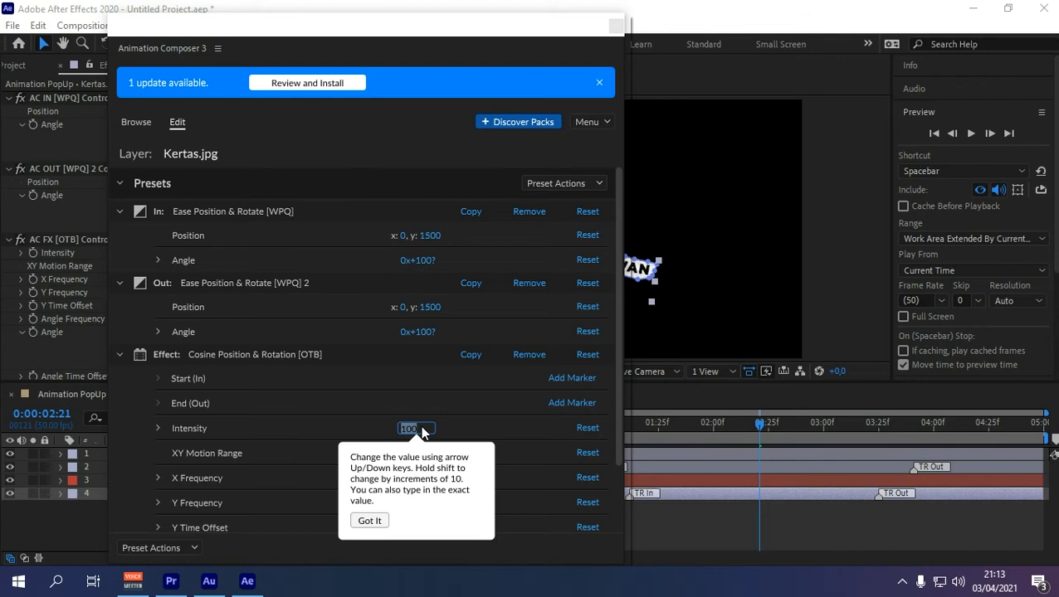
pyautogui.write('8')
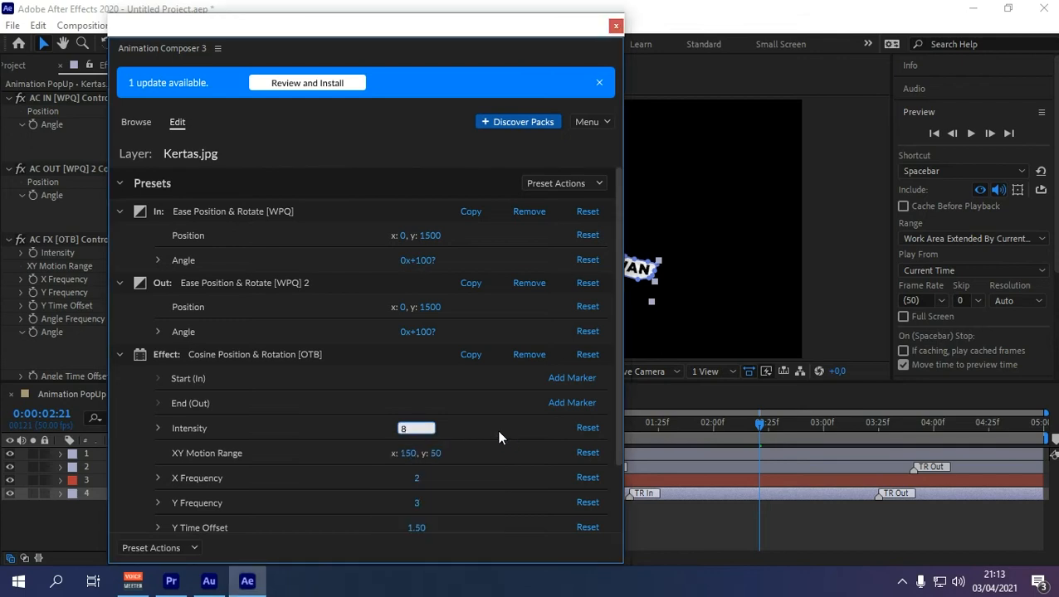
pyautogui.click(416, 479)
pyautogui.write('3')
pyautogui.press('Return')
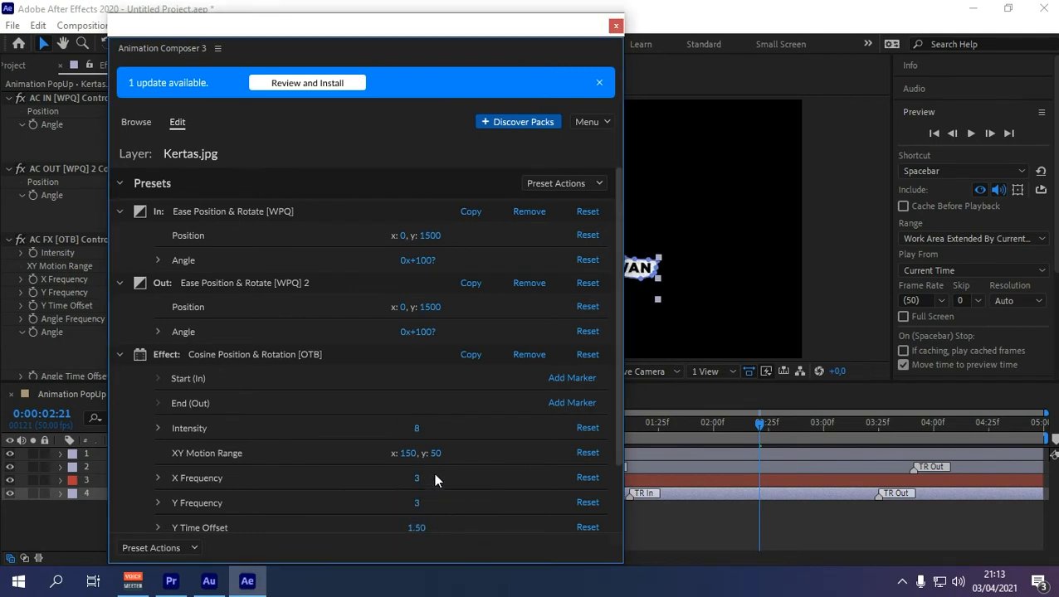
pyautogui.click(616, 25)
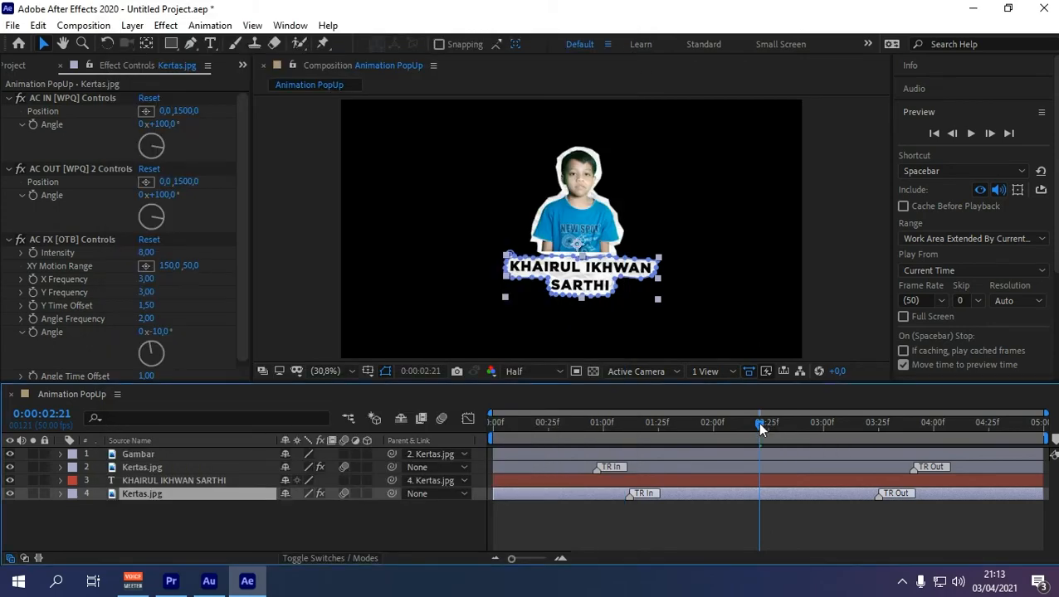
pyautogui.moveTo(756, 422); pyautogui.dragTo(453, 409)
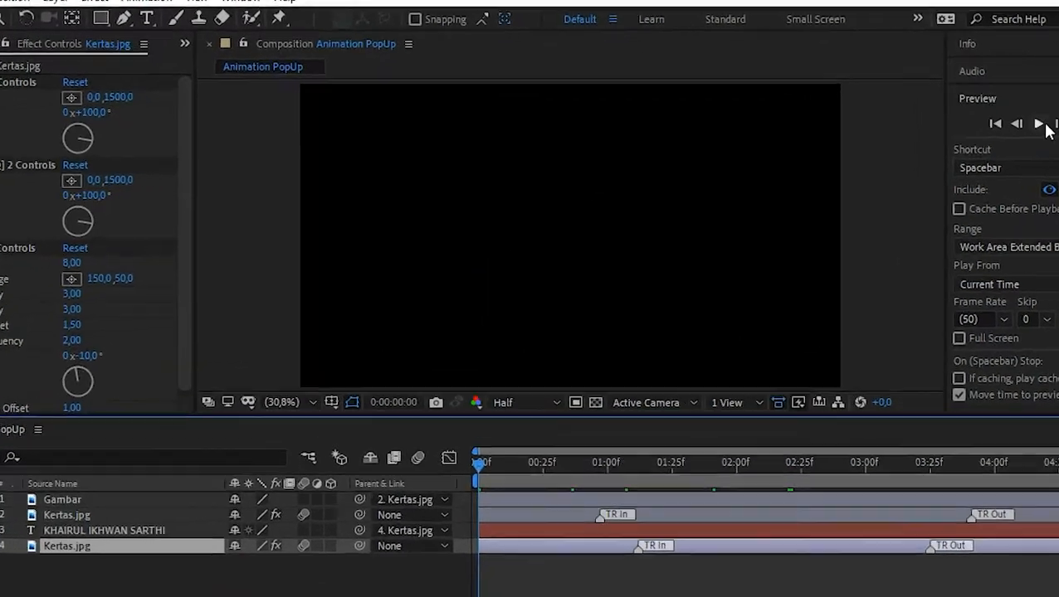
pyautogui.click(1039, 124)
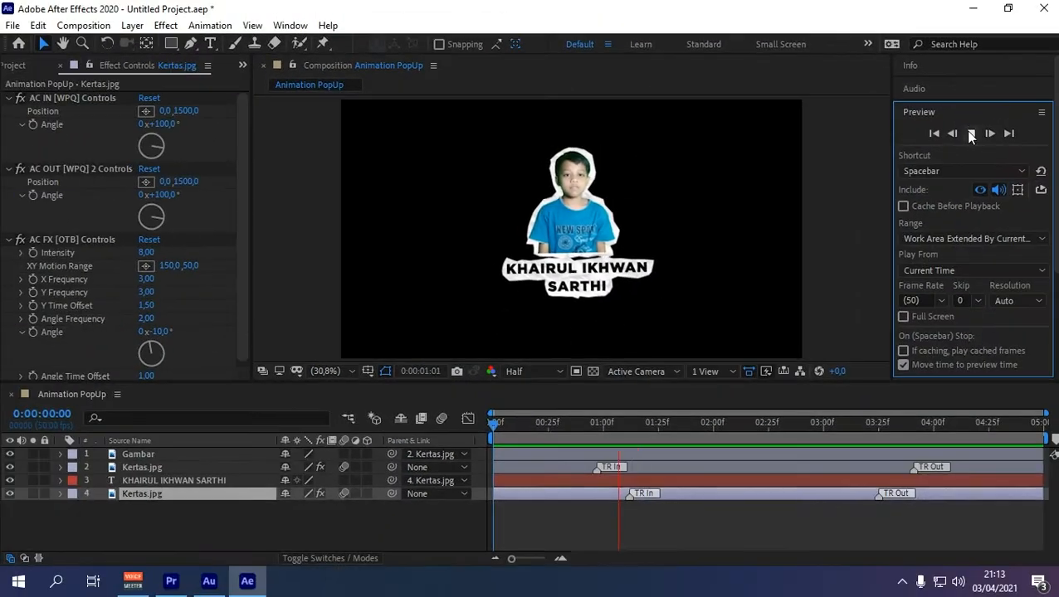
pyautogui.click(971, 133)
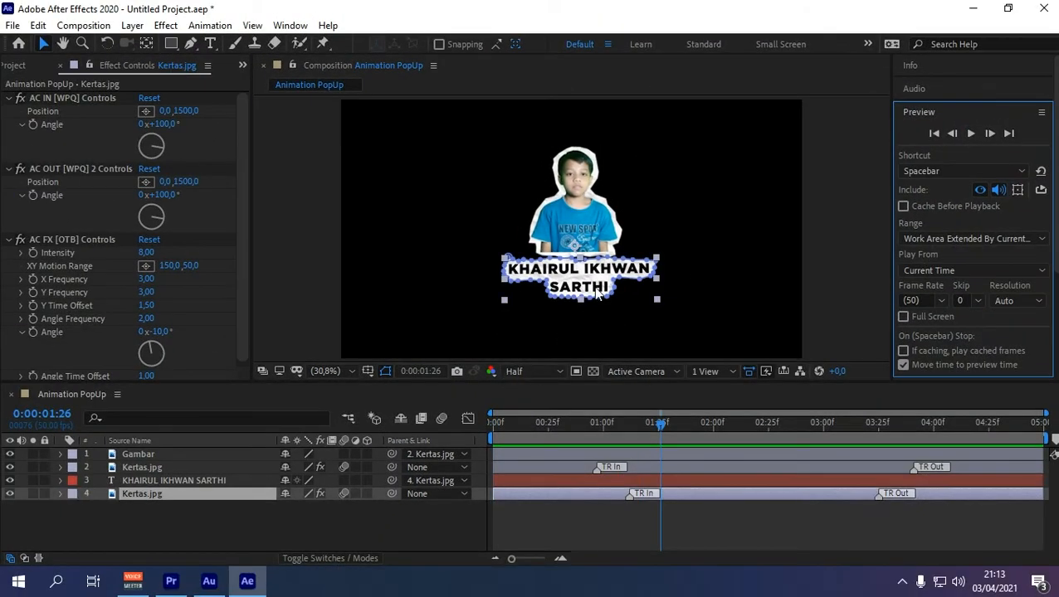
pyautogui.moveTo(582, 279); pyautogui.dragTo(583, 275)
pyautogui.moveTo(661, 430); pyautogui.dragTo(449, 449)
pyautogui.click(971, 132)
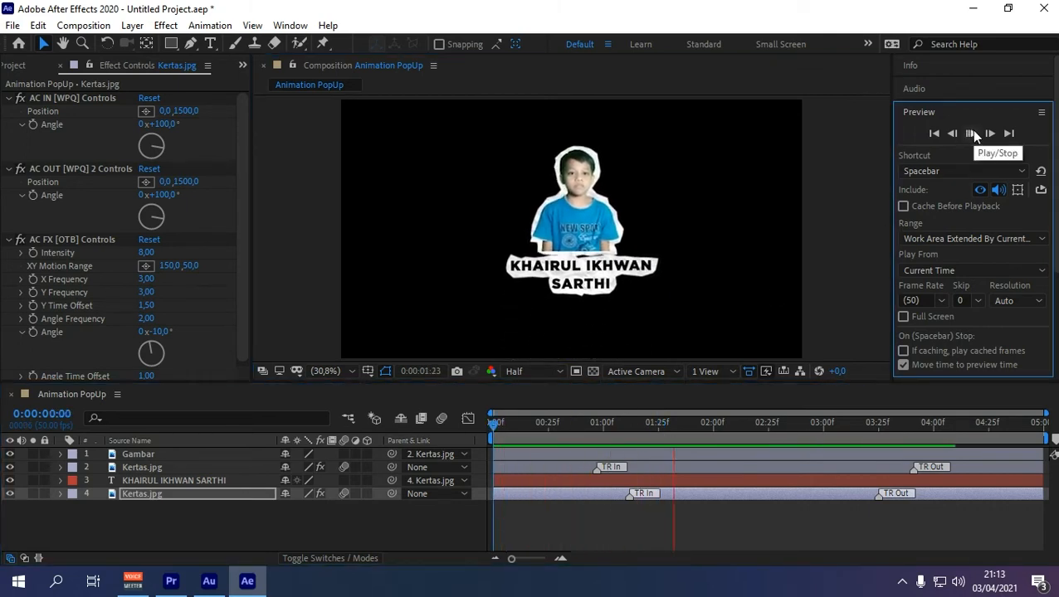
pyautogui.press('space')
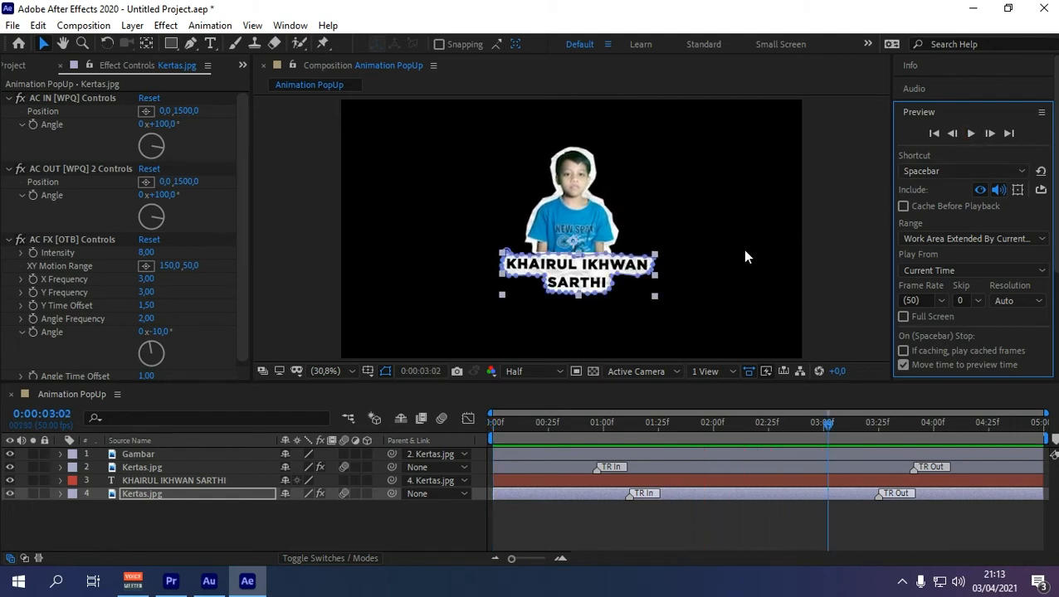
pyautogui.click(758, 502)
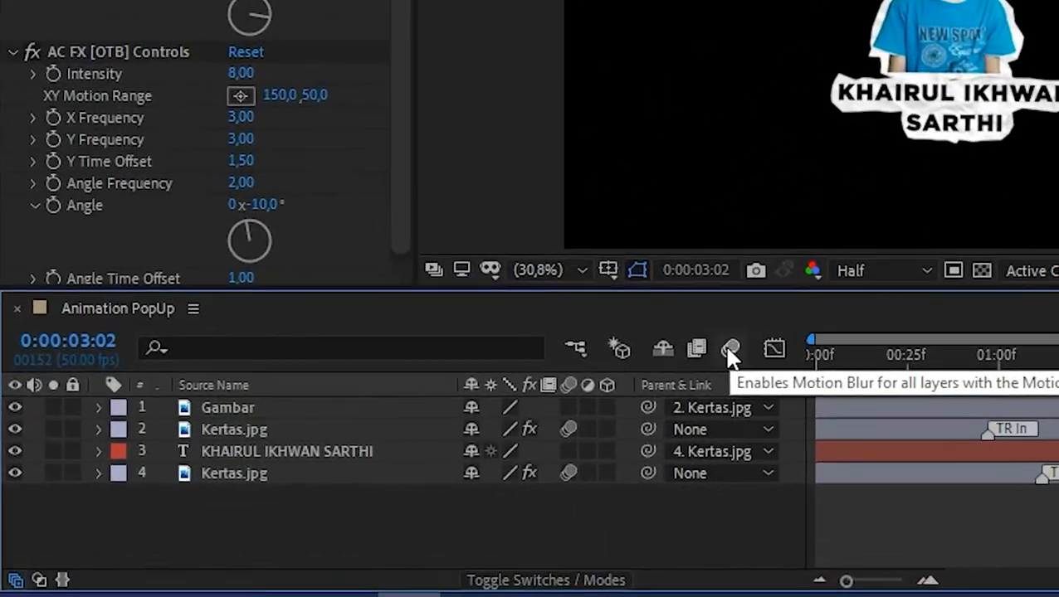
pyautogui.click(730, 349)
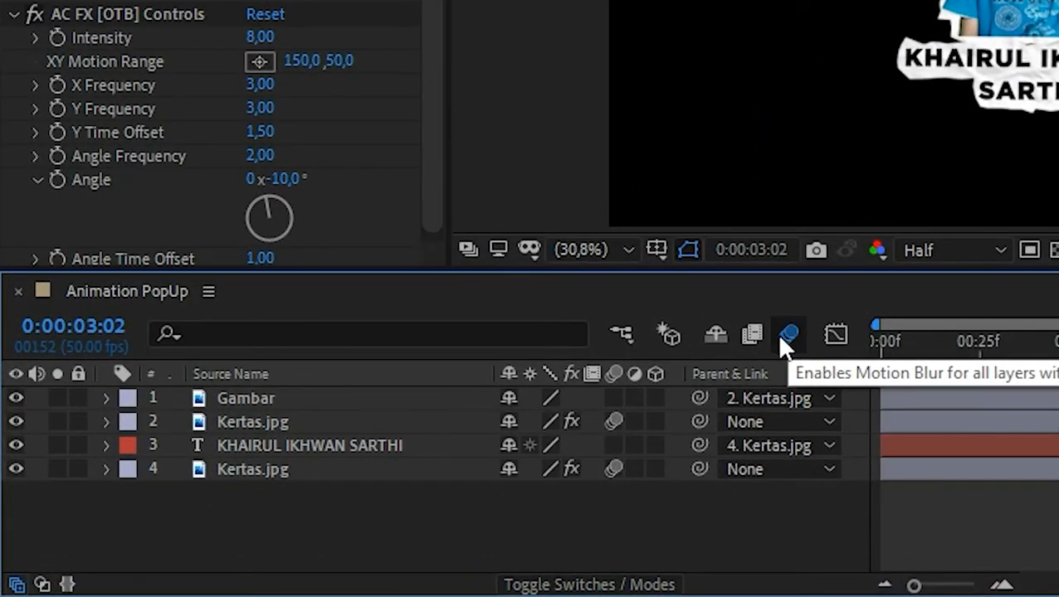
pyautogui.click(614, 398)
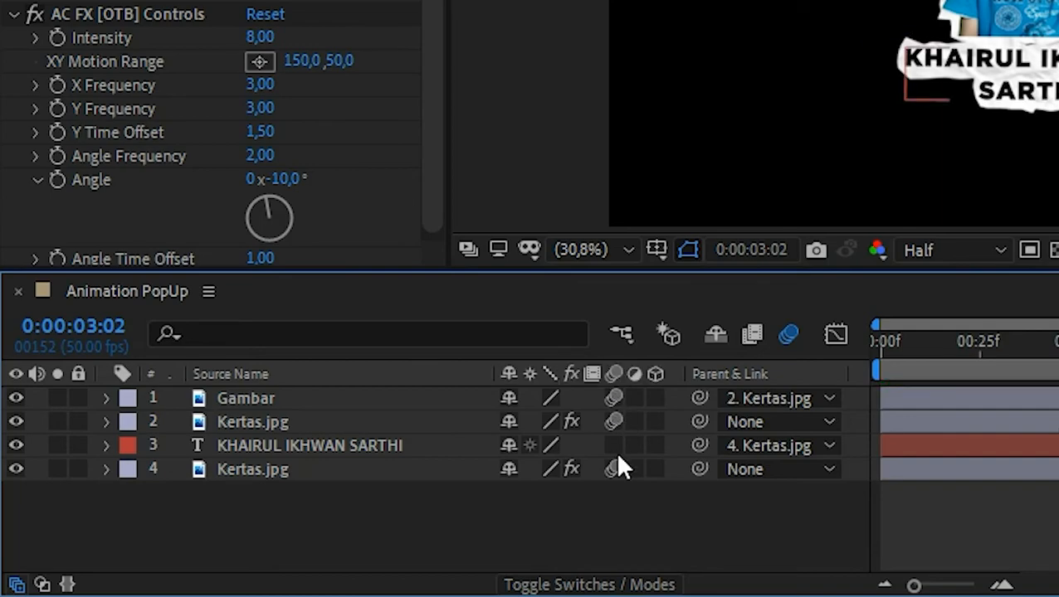
pyautogui.click(612, 446)
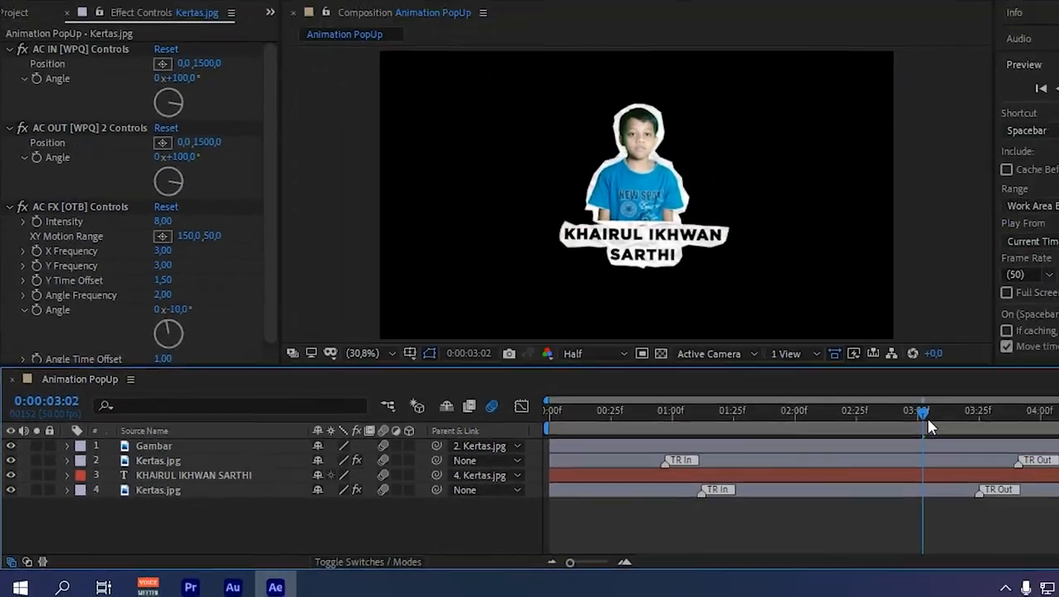
pyautogui.moveTo(925, 417); pyautogui.dragTo(394, 456)
pyautogui.press('Home')
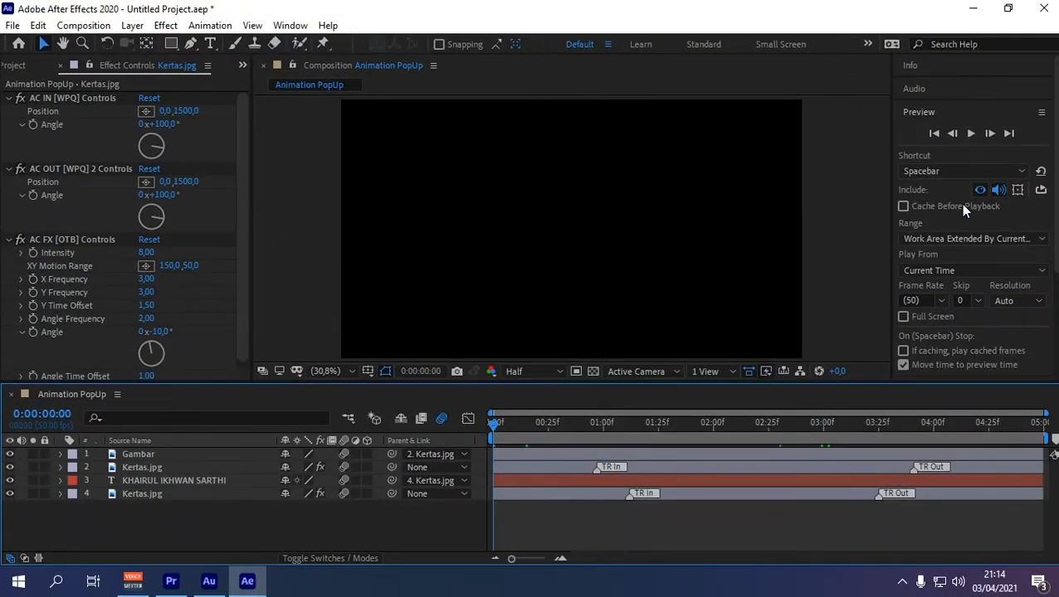
pyautogui.click(970, 134)
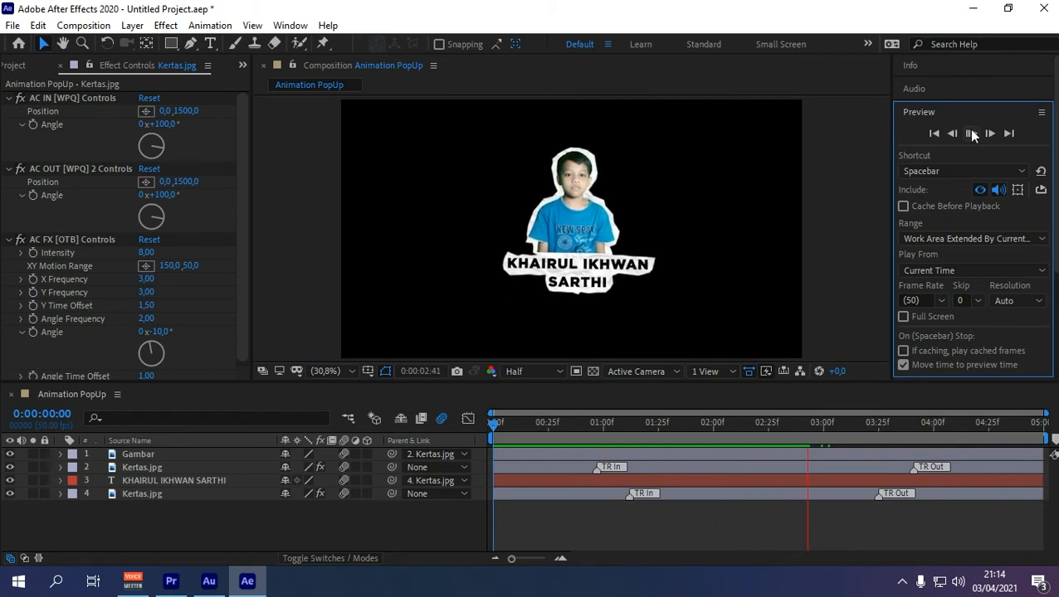
pyautogui.click(462, 423)
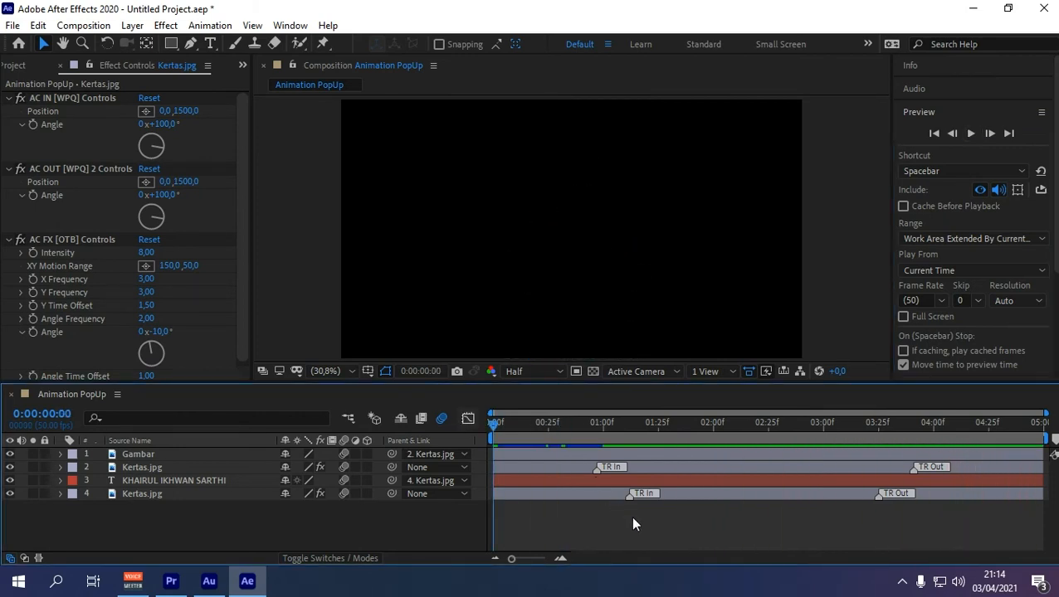
pyautogui.click(969, 134)
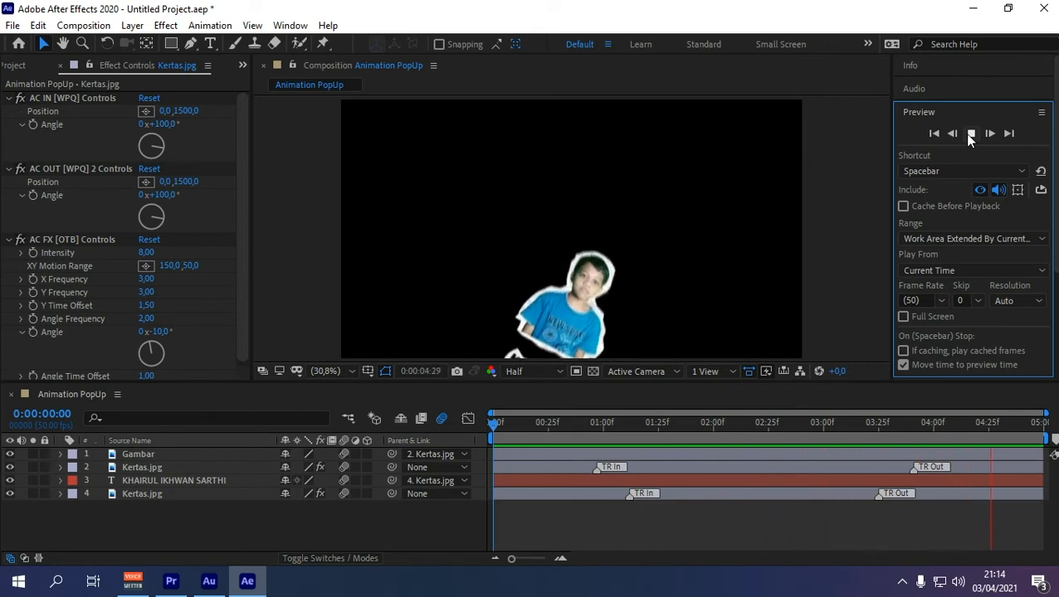
pyautogui.click(968, 135)
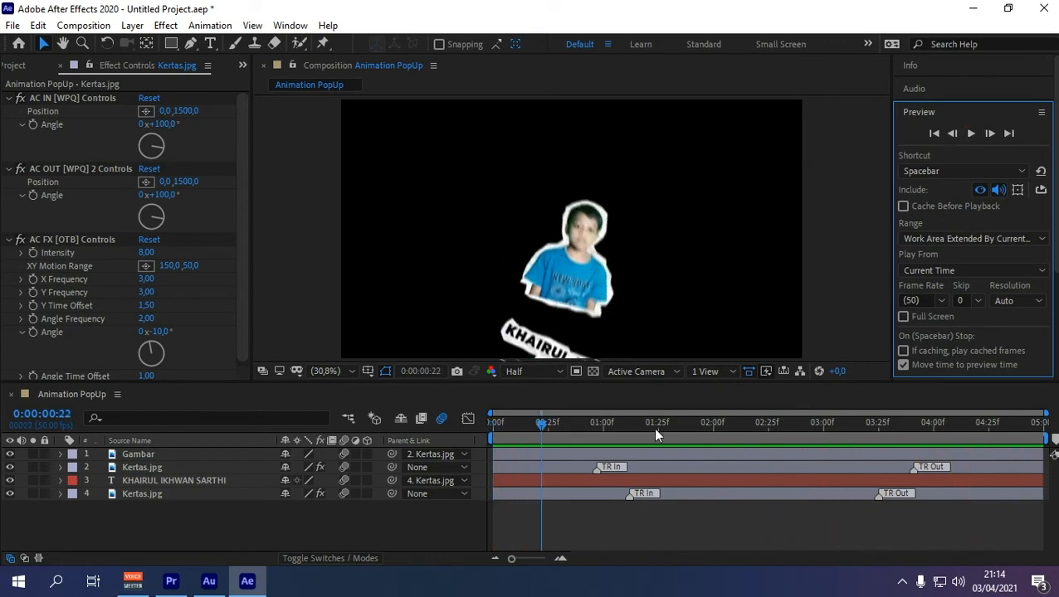
pyautogui.moveTo(541, 428); pyautogui.dragTo(492, 440)
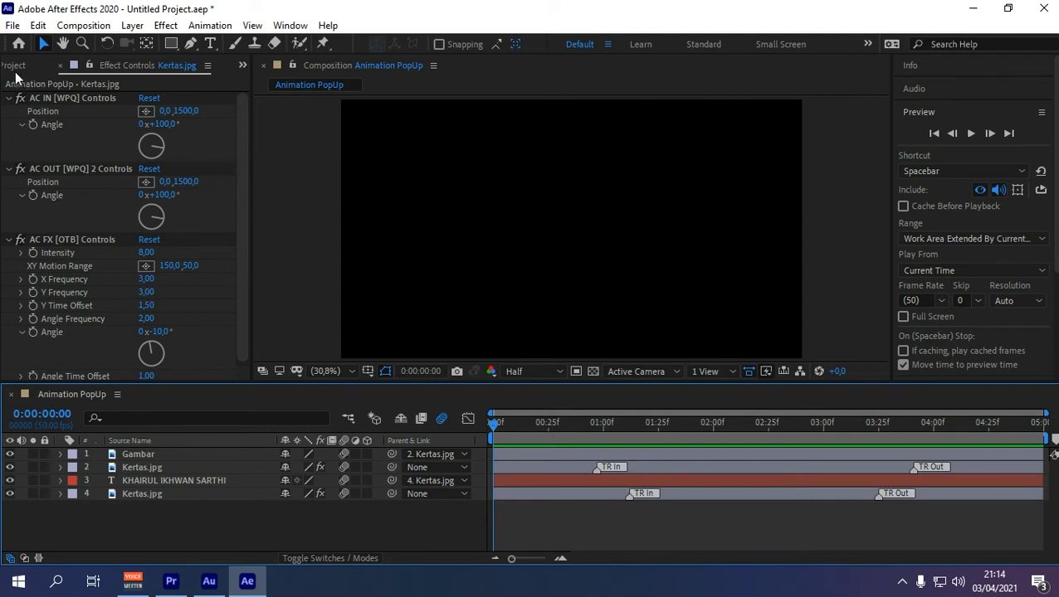
# Step: Save the After Effects project as 'Animation POPUP', then bring up Premiere Pro
pyautogui.click(241, 64)
pyautogui.click(292, 82)
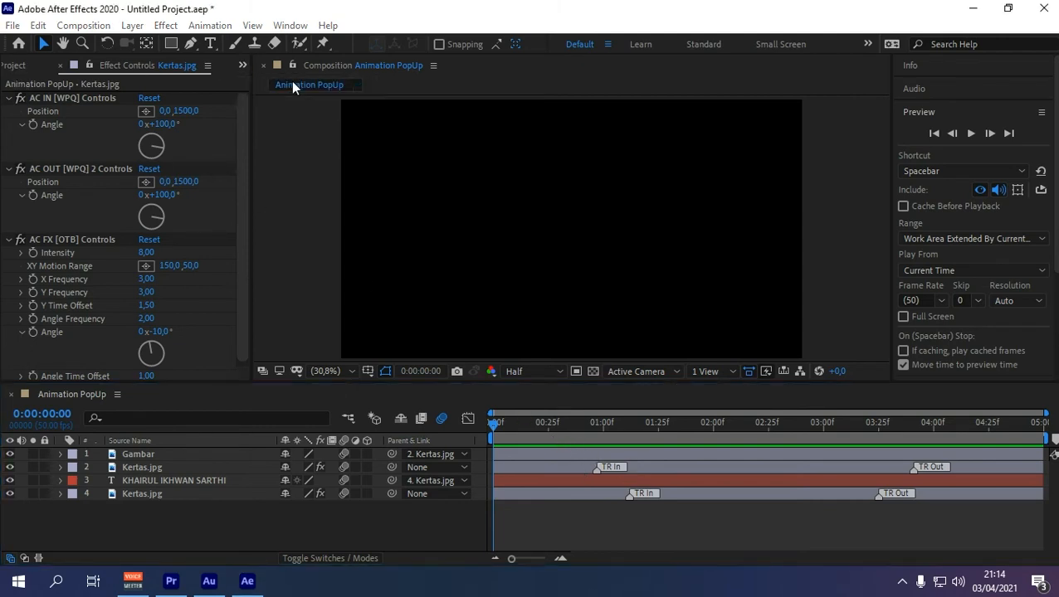
pyautogui.click(318, 541)
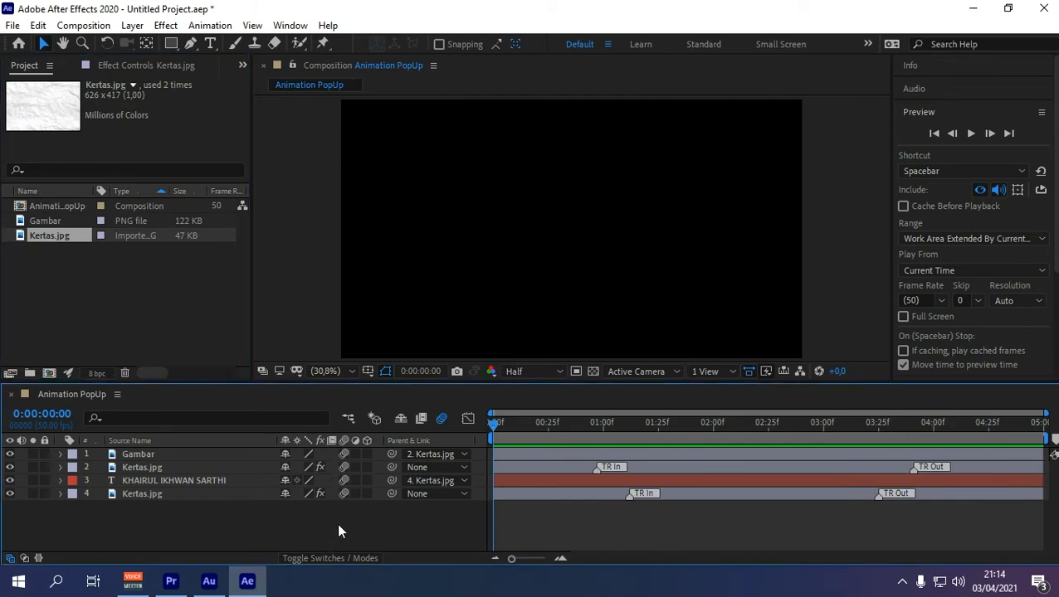
pyautogui.hotkey('ctrl', 's')
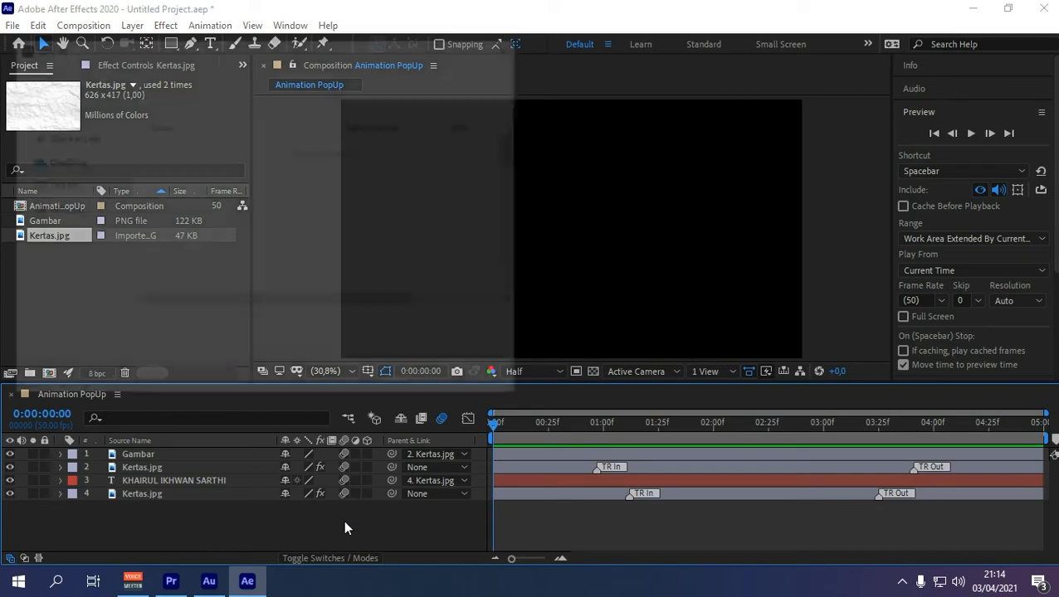
pyautogui.write('Animati')
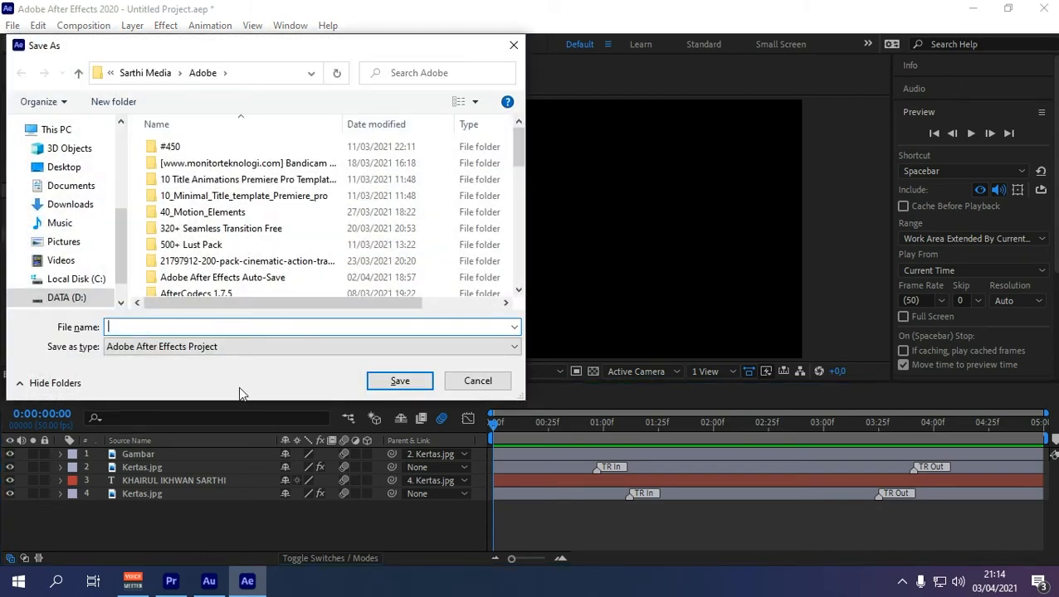
pyautogui.write('on POPUP')
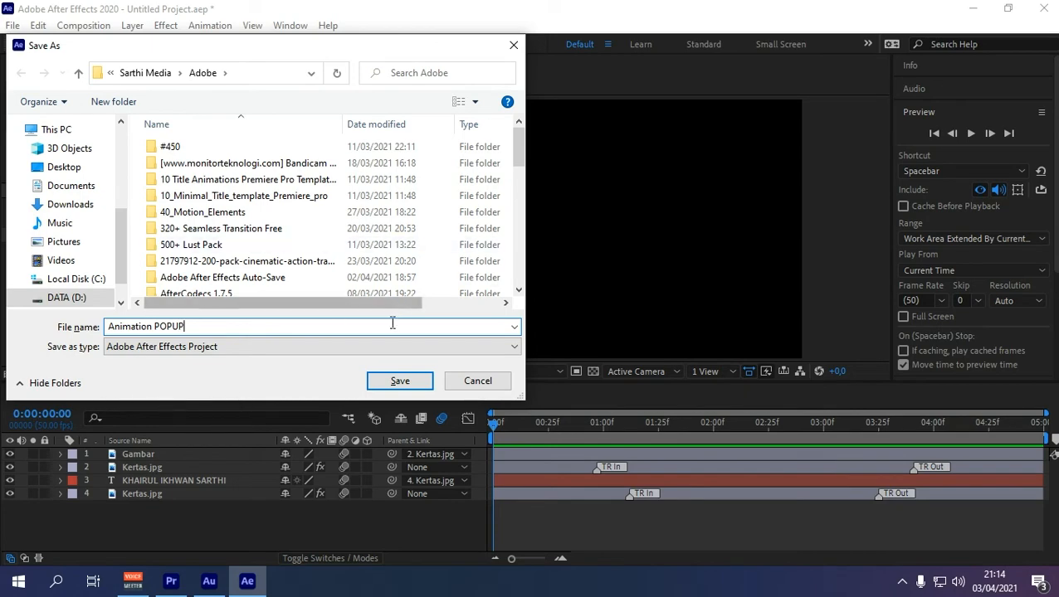
pyautogui.click(405, 385)
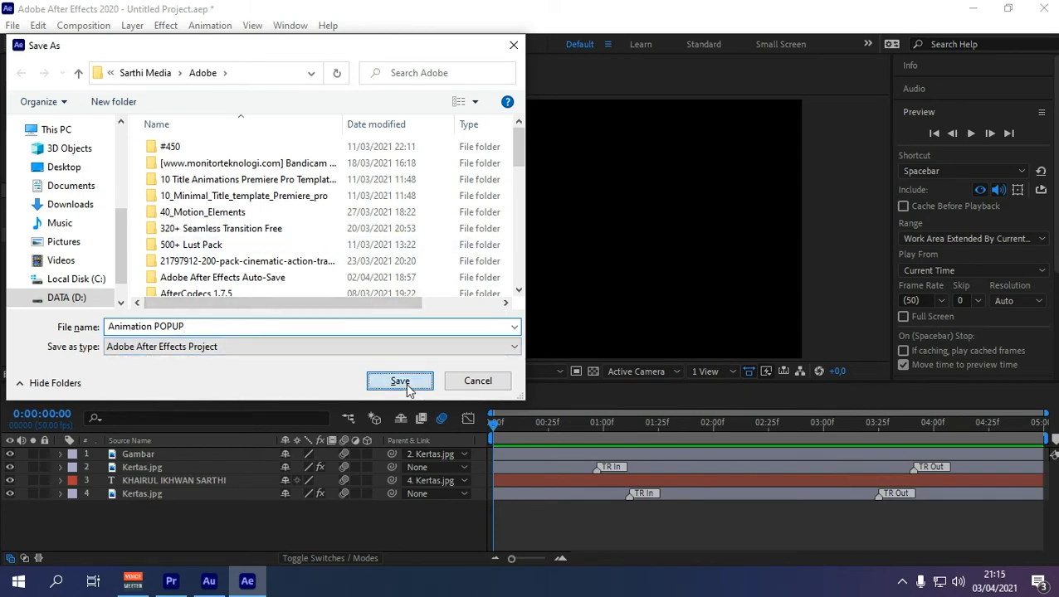
pyautogui.click(185, 583)
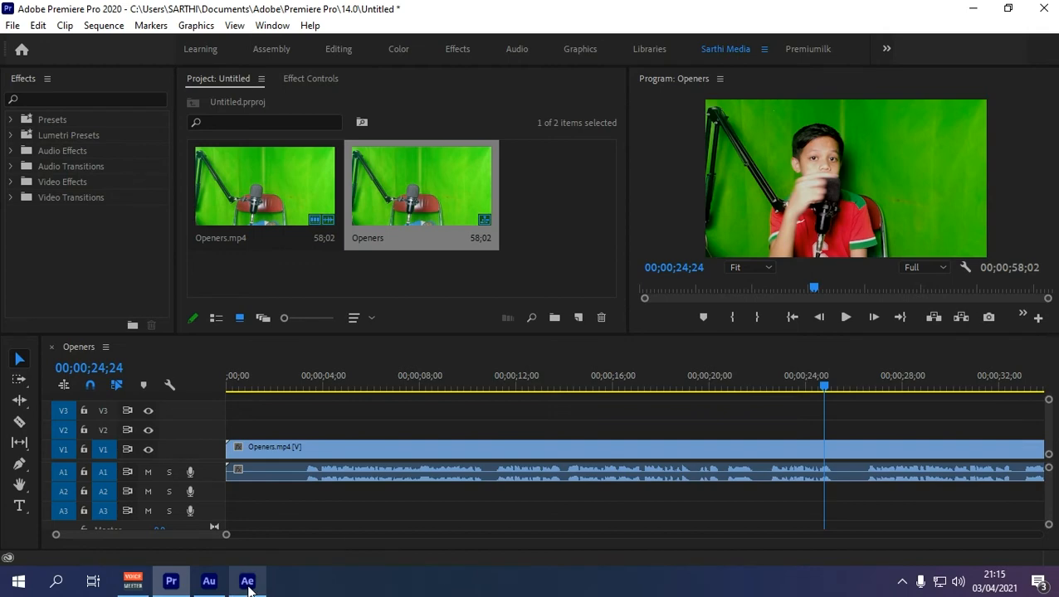
# Step: Drag the Animation PopUp composition from After Effects into Premiere Pro's Project panel
pyautogui.moveTo(248, 581)
pyautogui.click(289, 493)
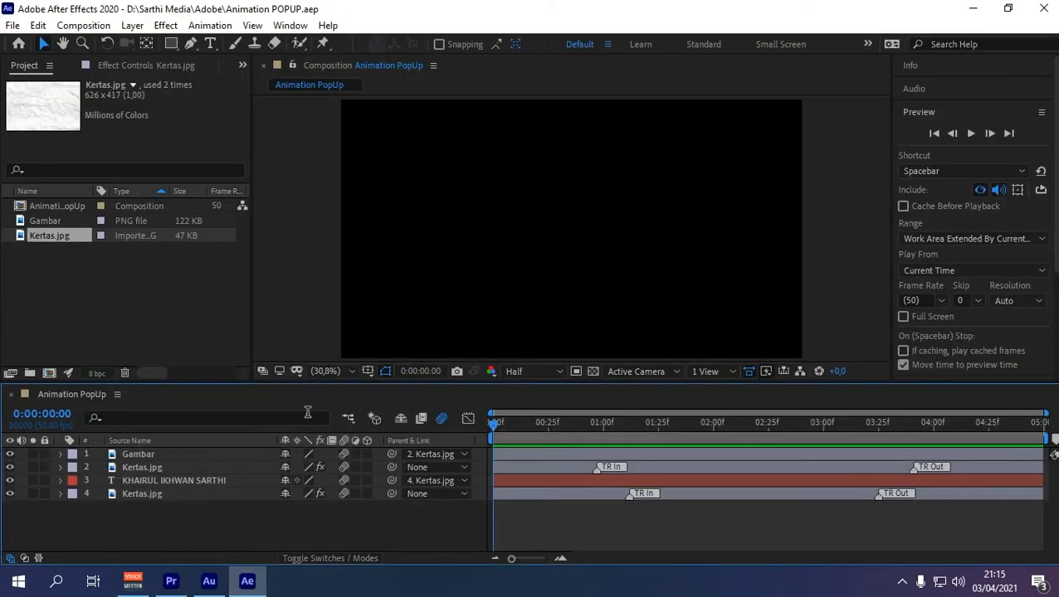
pyautogui.click(42, 208)
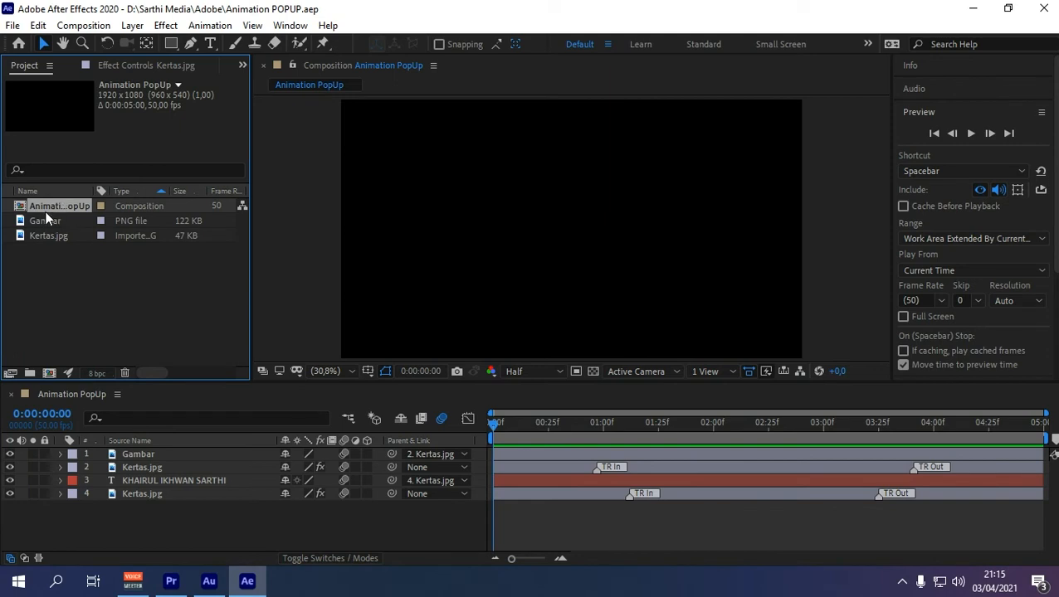
pyautogui.moveTo(42, 208); pyautogui.dragTo(336, 283)
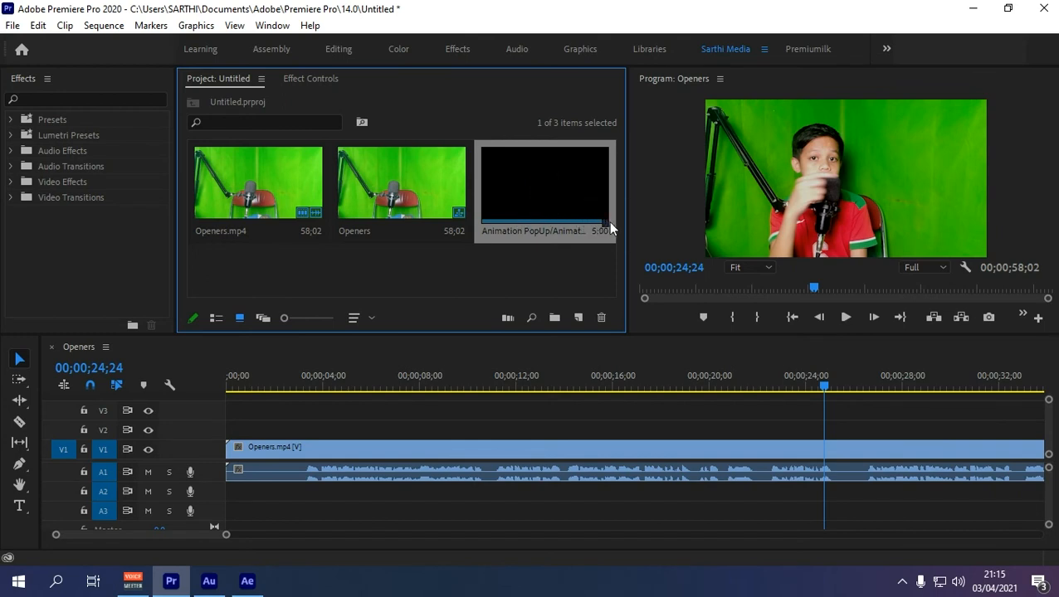
# Step: Place Animation PopUp on V2 at 00;00;24;24, scaled to 87 at position 1542, 779
pyautogui.moveTo(516, 194); pyautogui.dragTo(821, 432)
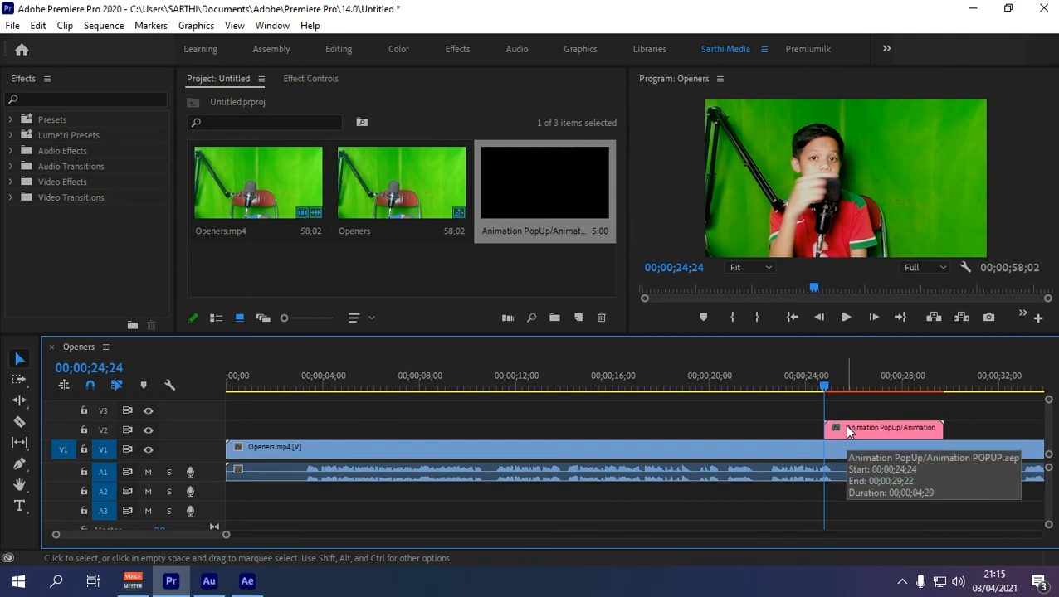
pyautogui.click(848, 431)
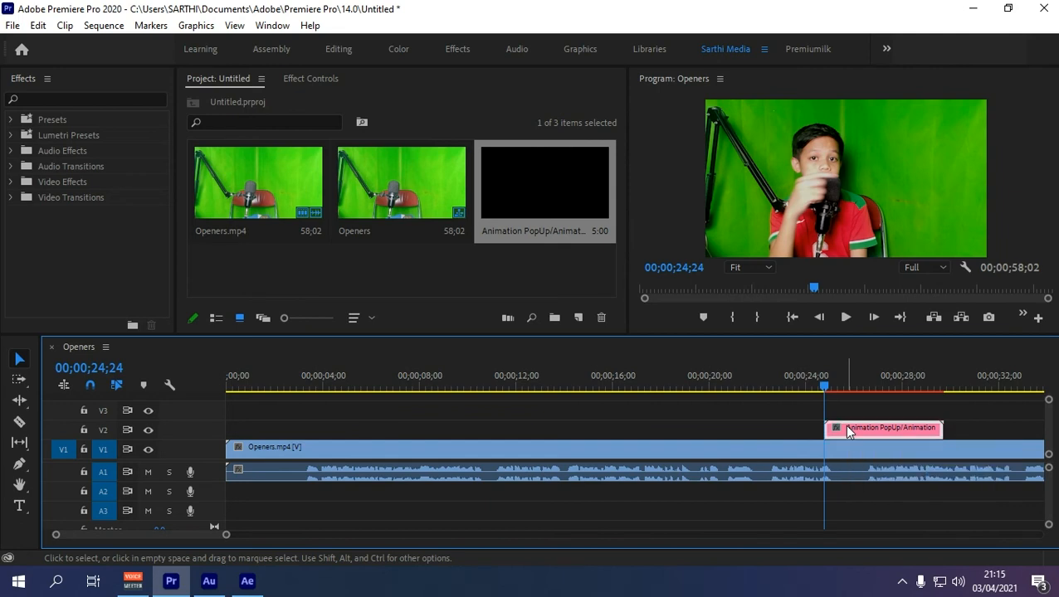
pyautogui.click(311, 78)
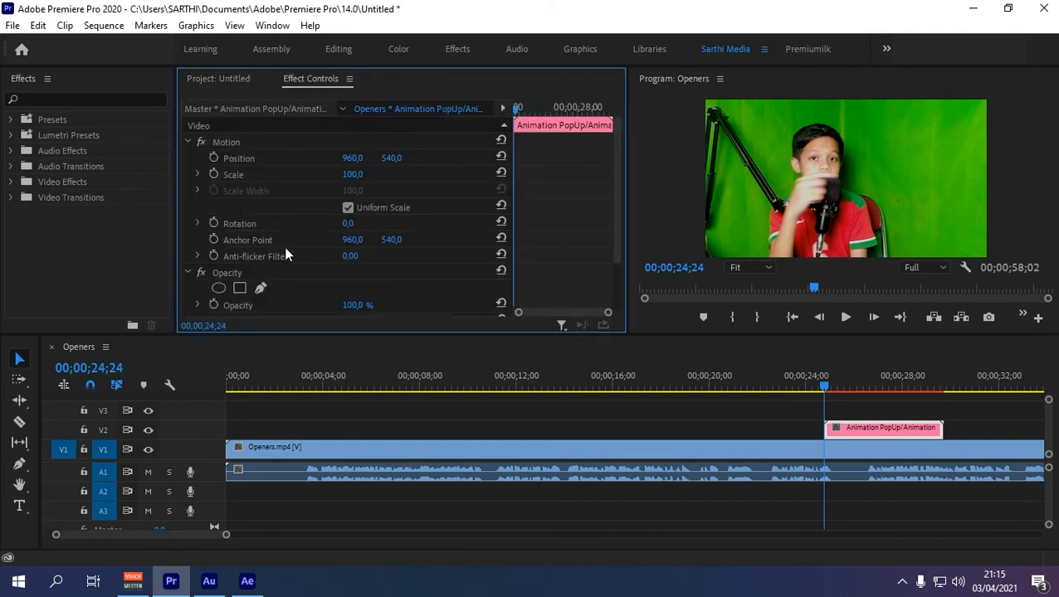
pyautogui.click(847, 378)
pyautogui.moveTo(392, 158); pyautogui.dragTo(353, 176)
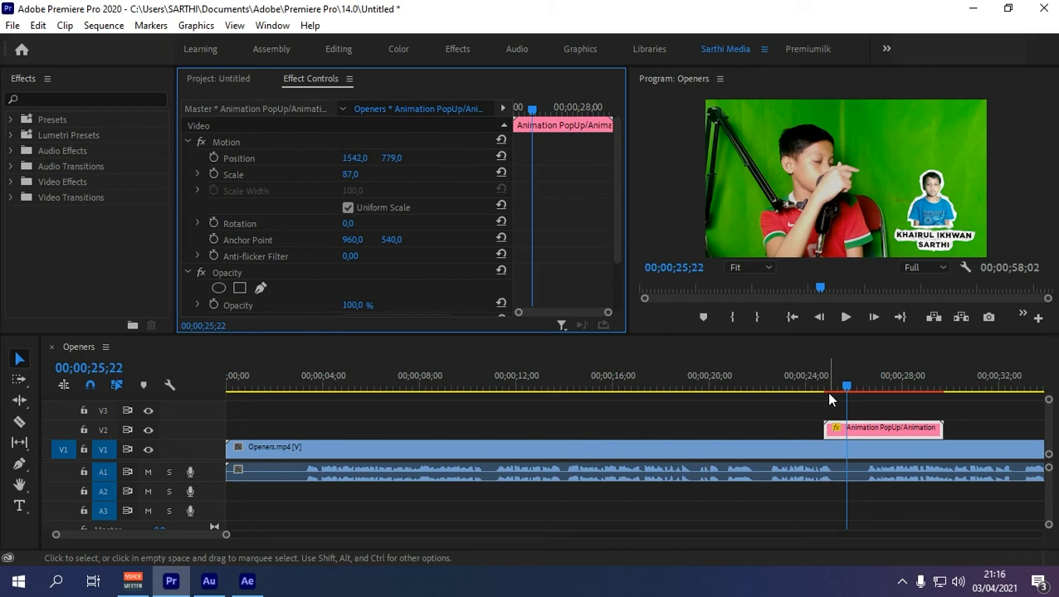
pyautogui.click(902, 429)
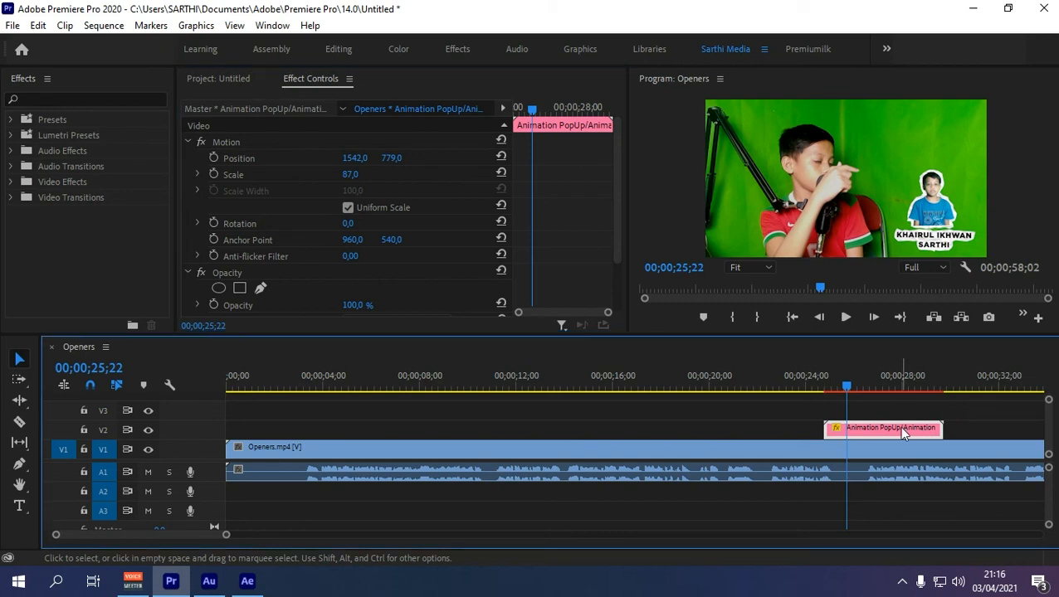
# Step: Render the popup section and play it back from just before the sticker appears
pyautogui.press('Return')
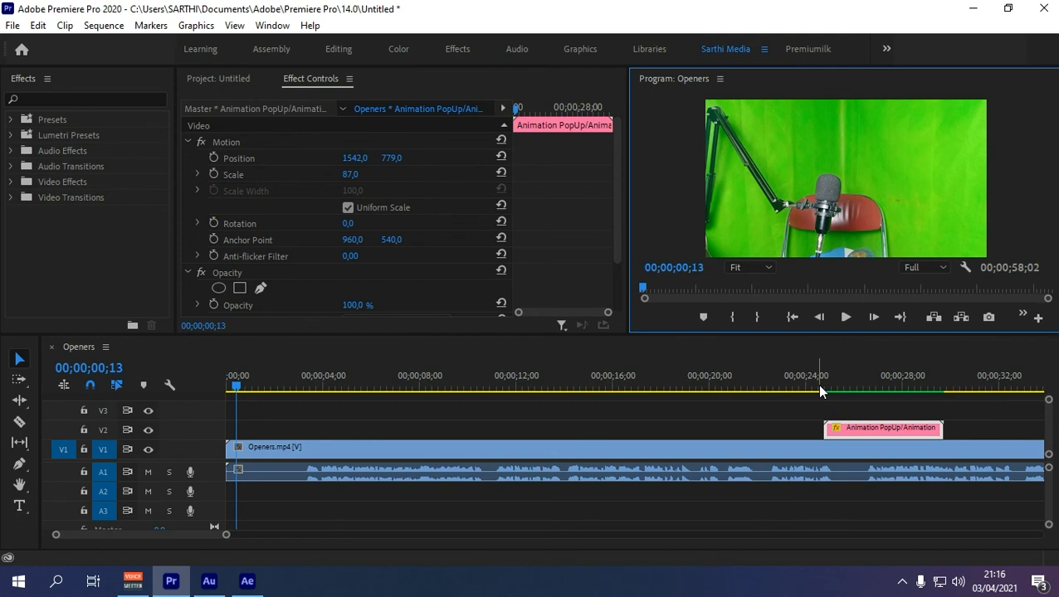
pyautogui.click(819, 386)
pyautogui.click(844, 319)
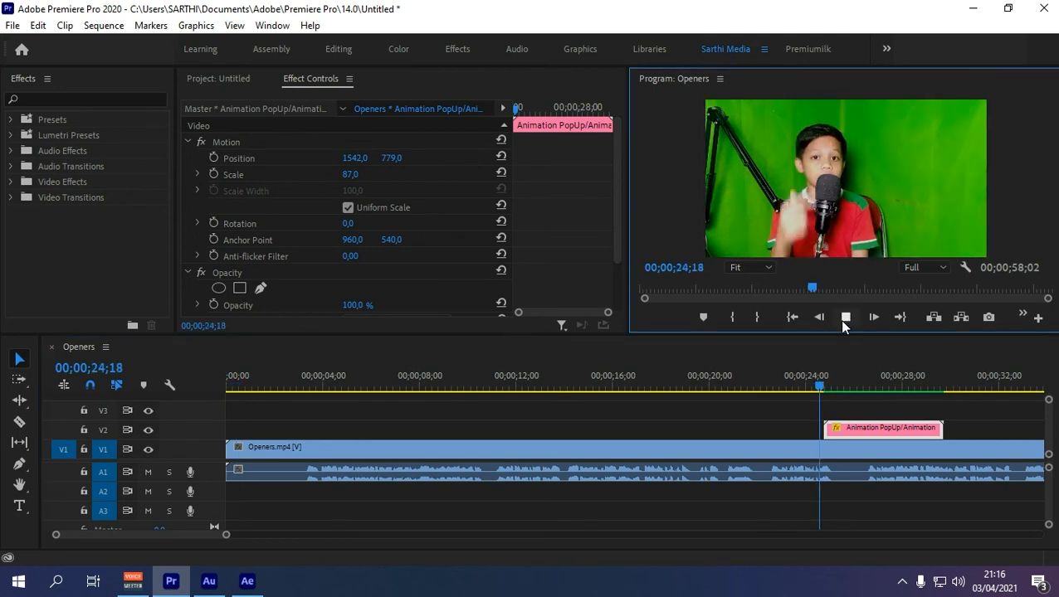
pyautogui.click(843, 321)
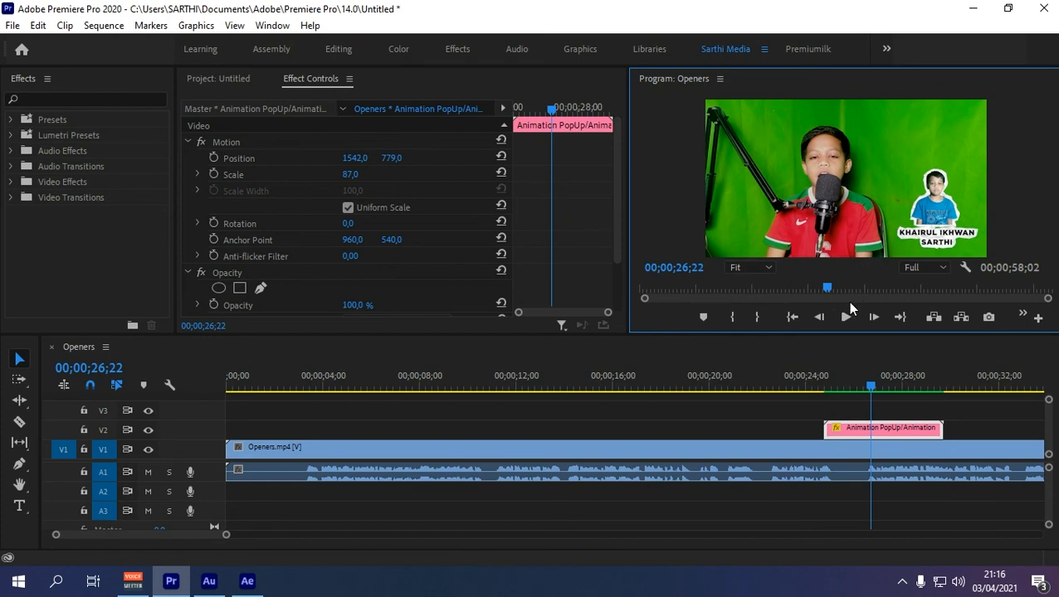
pyautogui.click(246, 581)
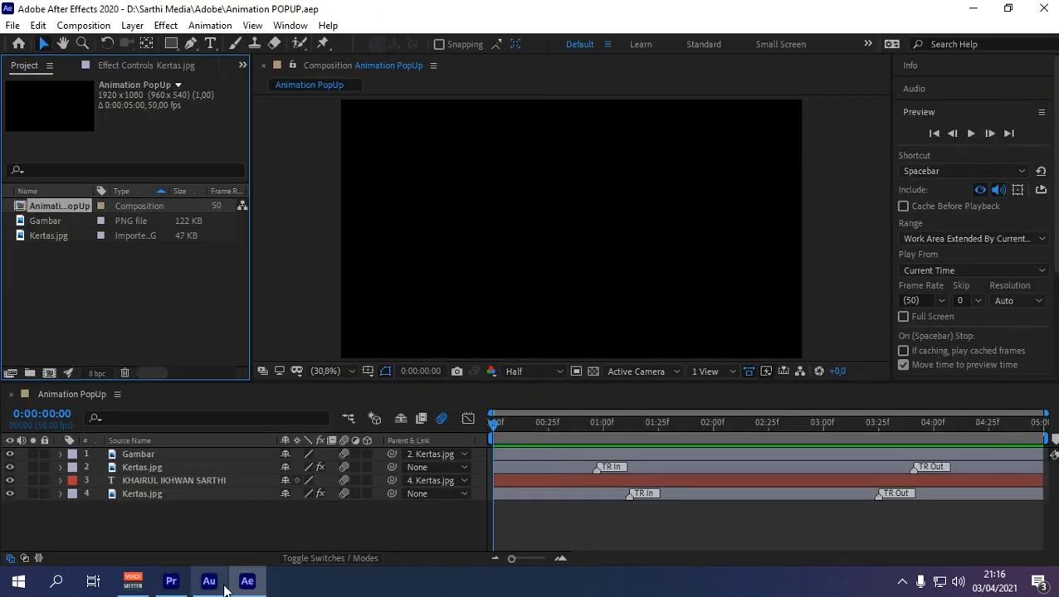
pyautogui.click(171, 581)
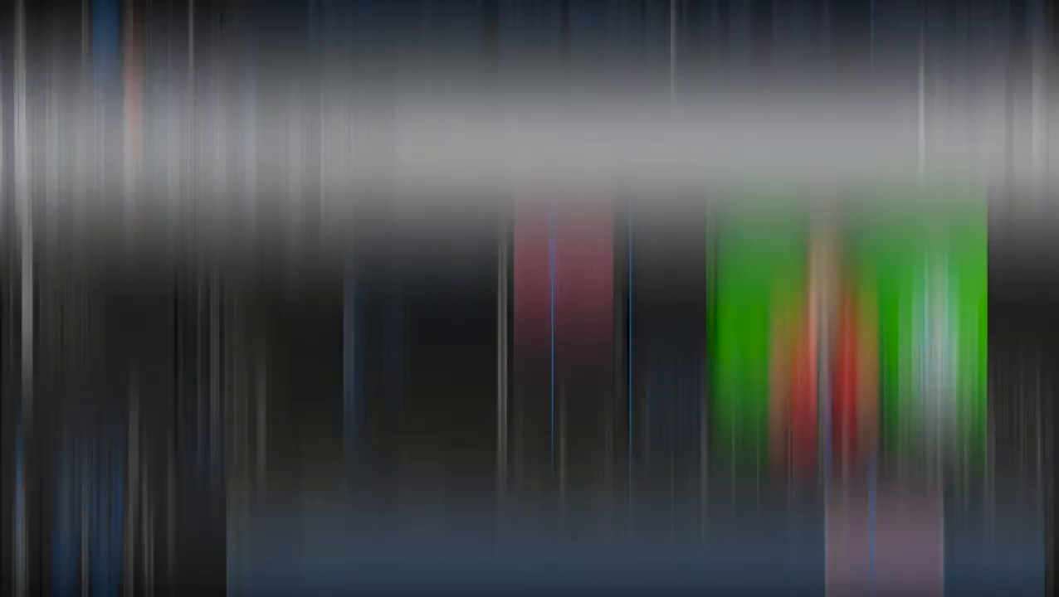